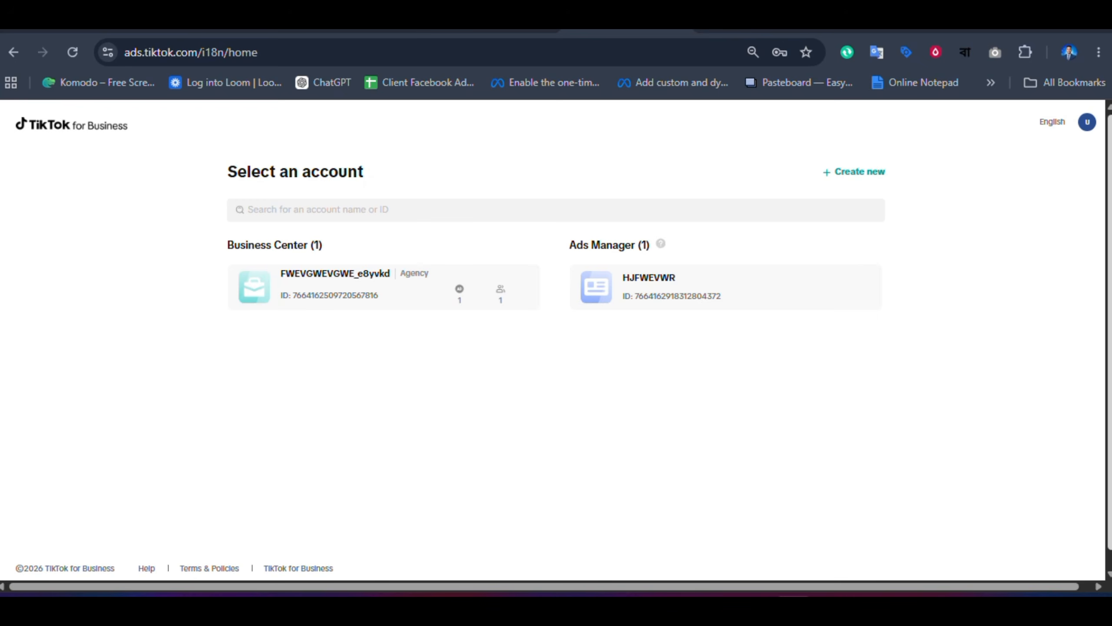
# - Open the agency Business Center account and view its company and legal representative verification status
pyautogui.click(355, 291)
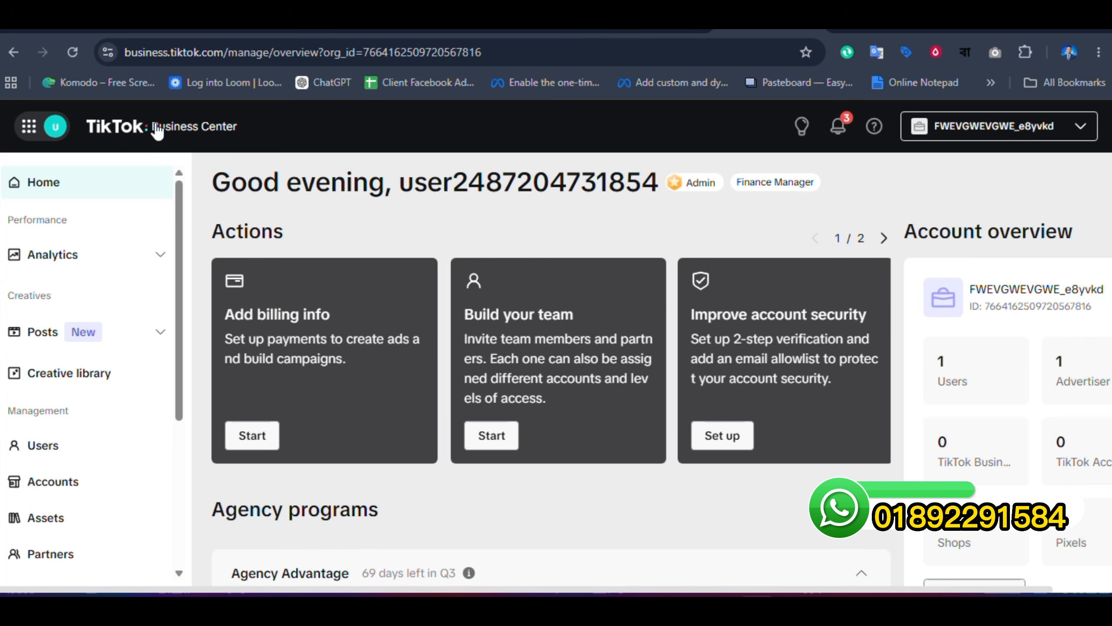
pyautogui.moveTo(178, 210); pyautogui.dragTo(175, 416)
pyautogui.click(67, 529)
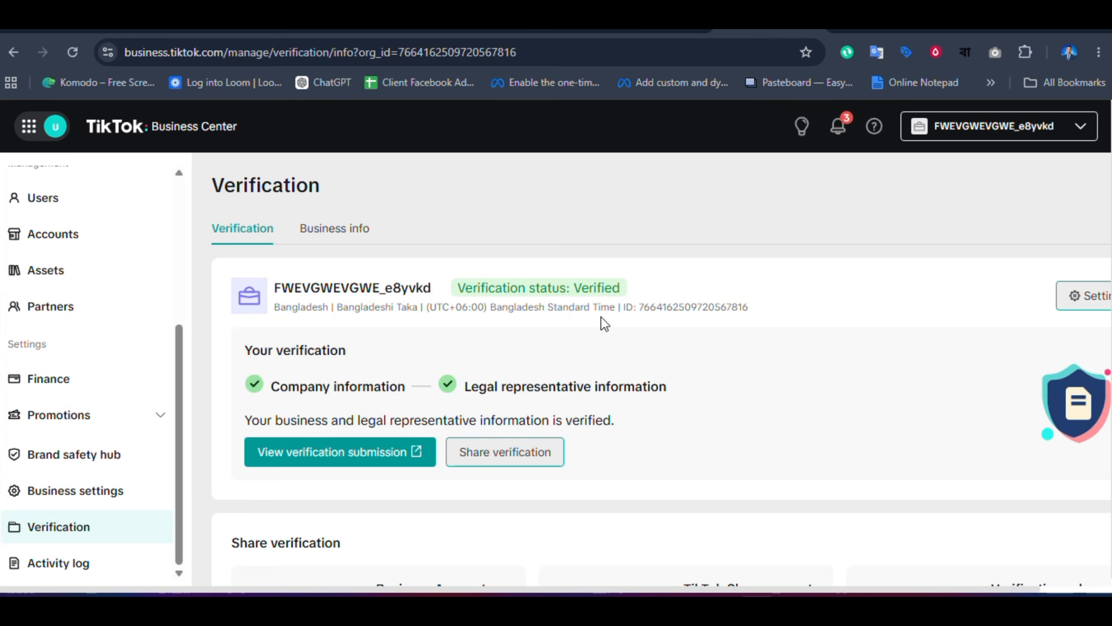
pyautogui.moveTo(823, 589); pyautogui.dragTo(744, 589)
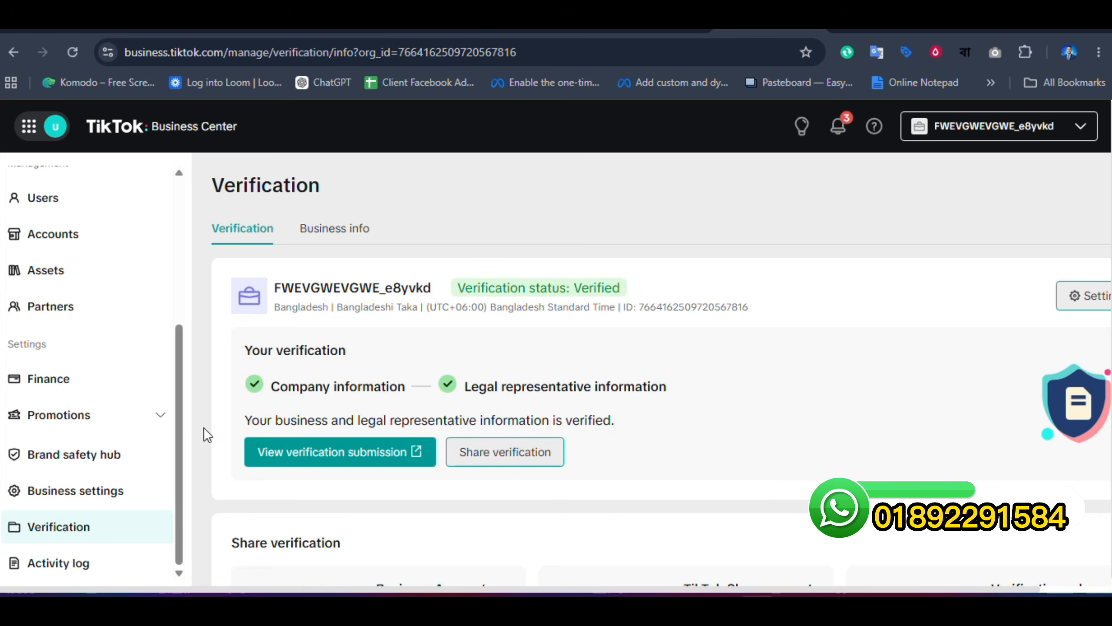
# - Return to the Business Center home page and view the list of available TikTok for Business products
pyautogui.moveTo(179, 404); pyautogui.dragTo(191, 240)
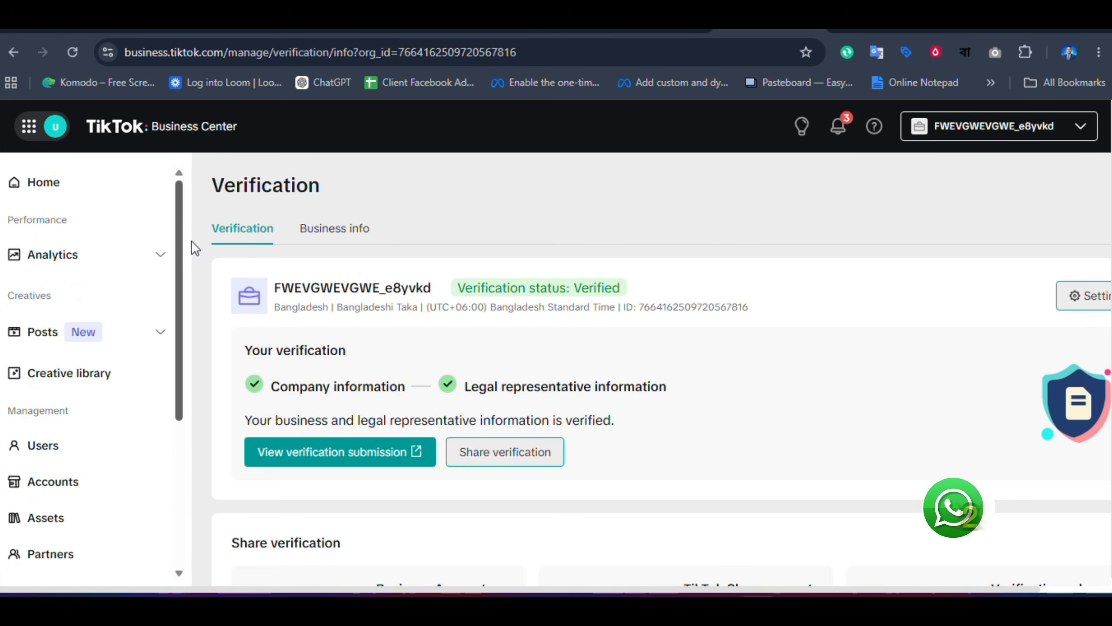
pyautogui.click(118, 193)
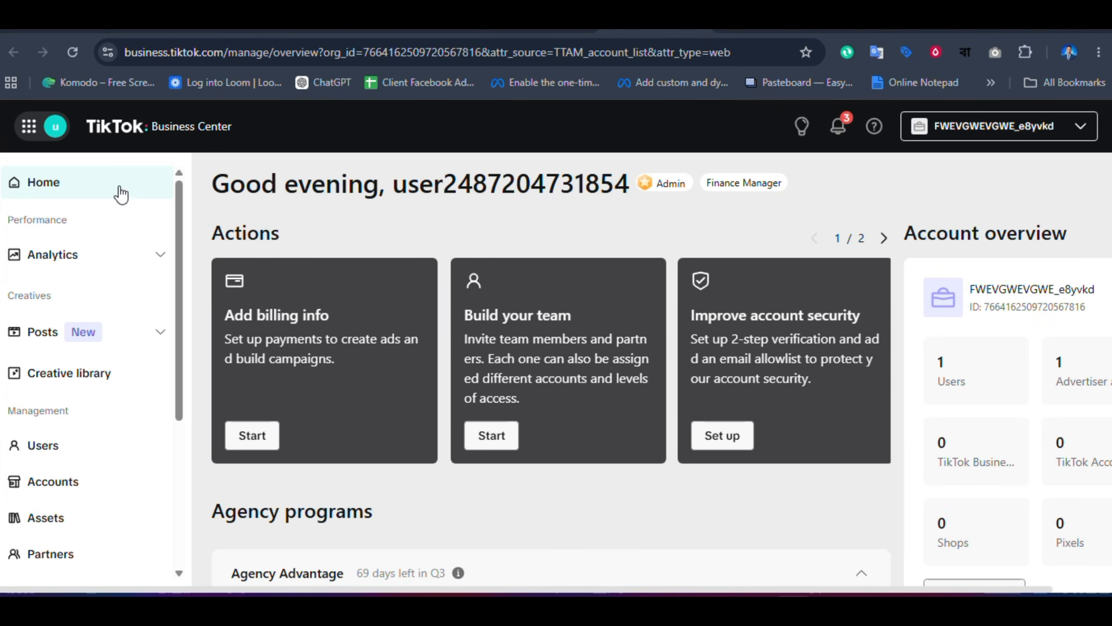
pyautogui.click(30, 127)
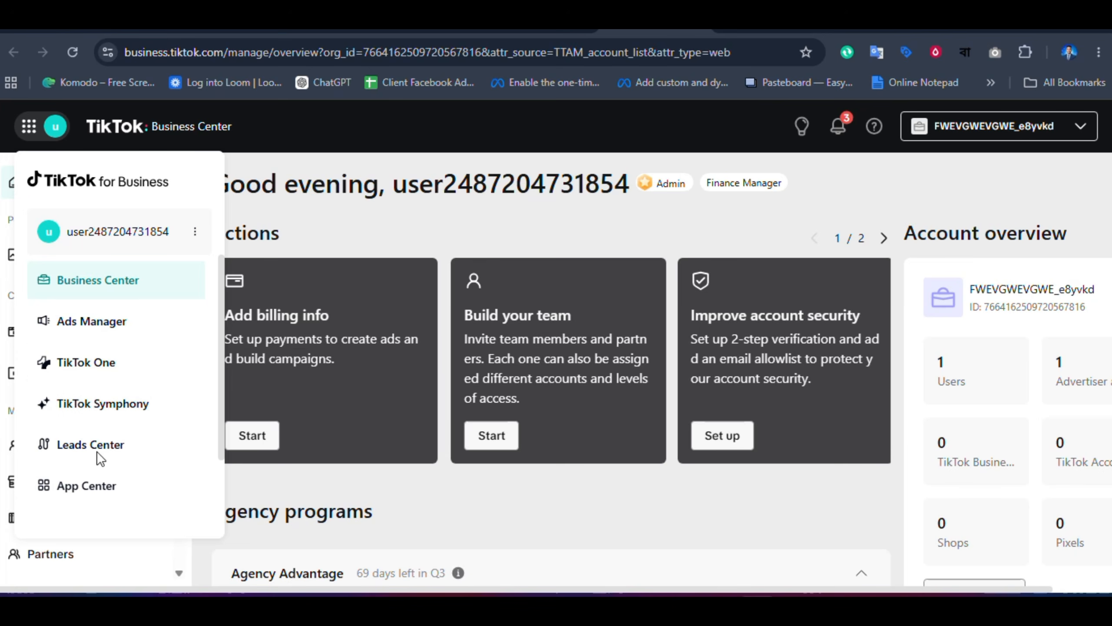
pyautogui.click(284, 207)
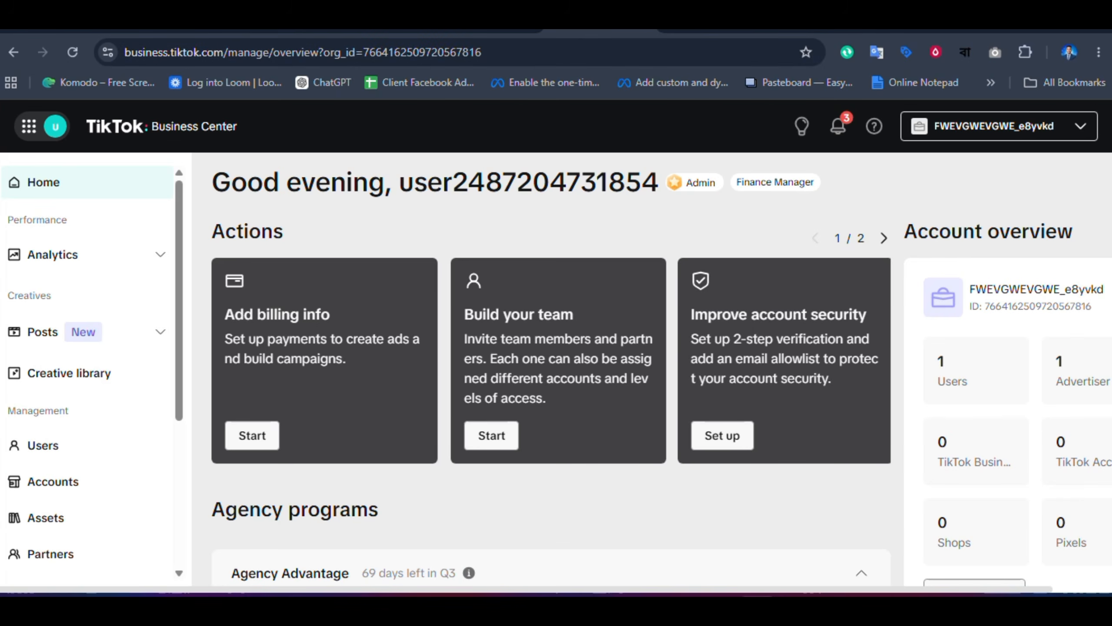
# - Go back to the account selection page and examine the Business Center and Ads Manager account entries
pyautogui.click(655, 30)
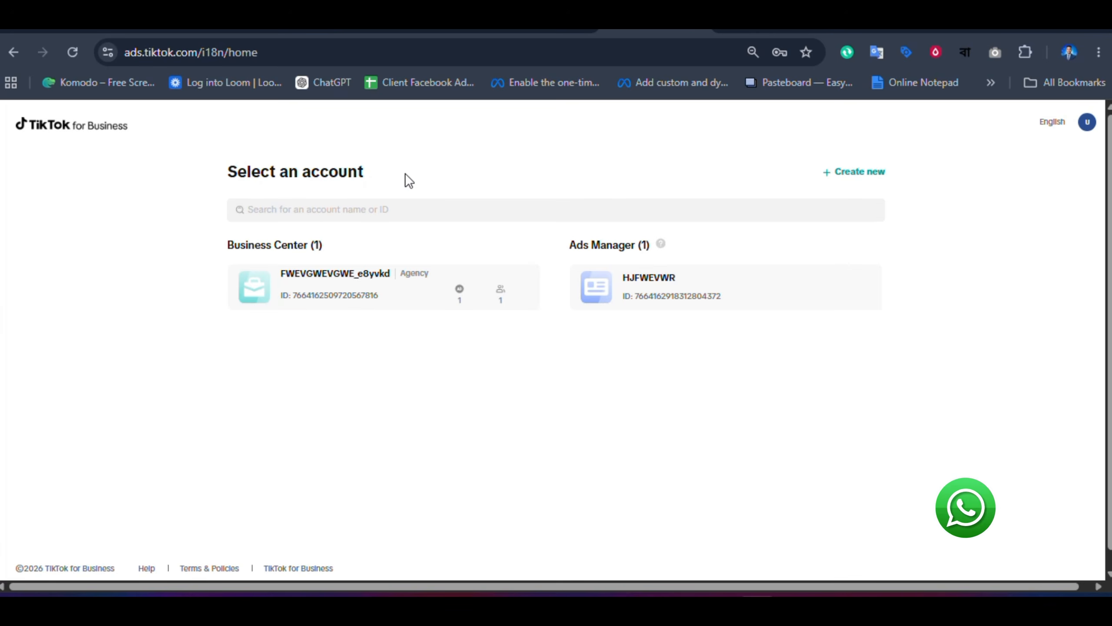
pyautogui.moveTo(227, 246); pyautogui.dragTo(305, 245)
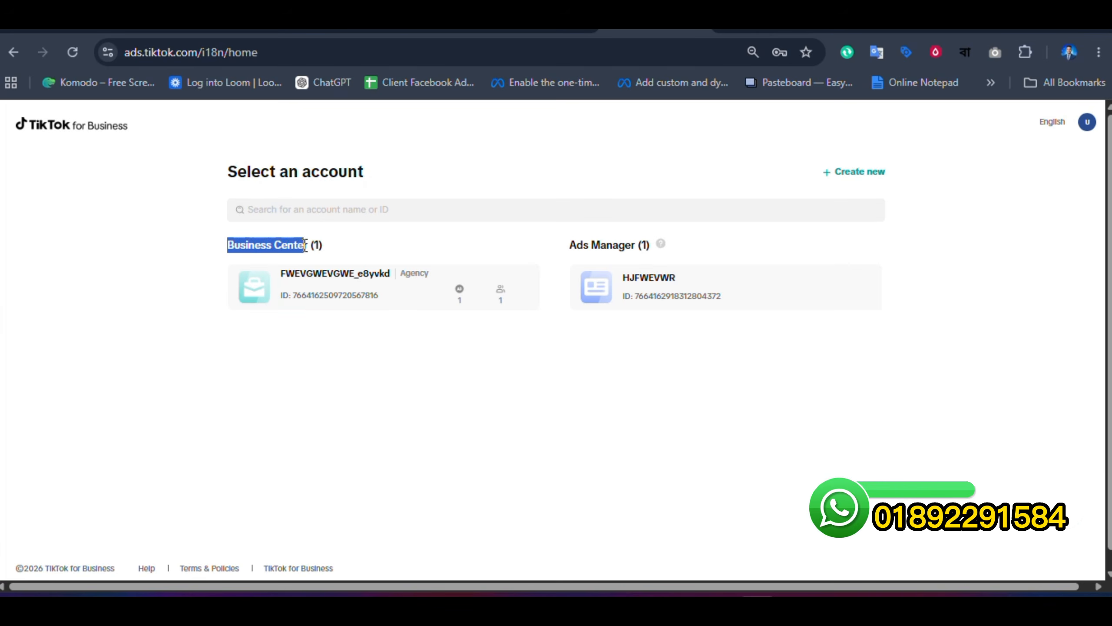
pyautogui.click(348, 237)
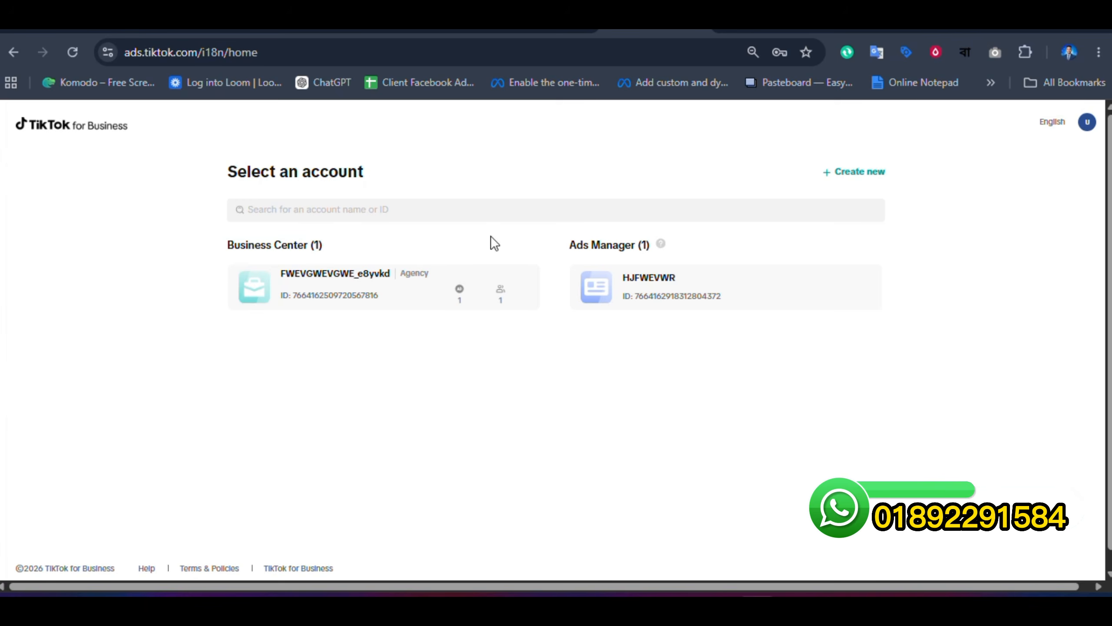
pyautogui.moveTo(568, 244); pyautogui.dragTo(637, 244)
pyautogui.moveTo(323, 246); pyautogui.dragTo(212, 246)
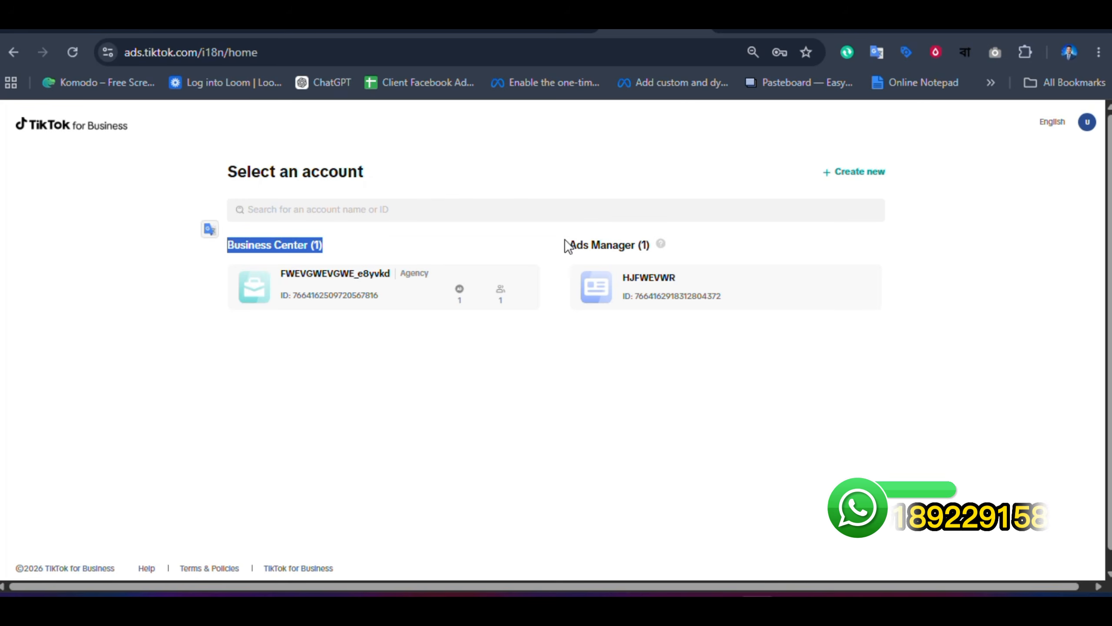
pyautogui.moveTo(566, 244); pyautogui.dragTo(721, 303)
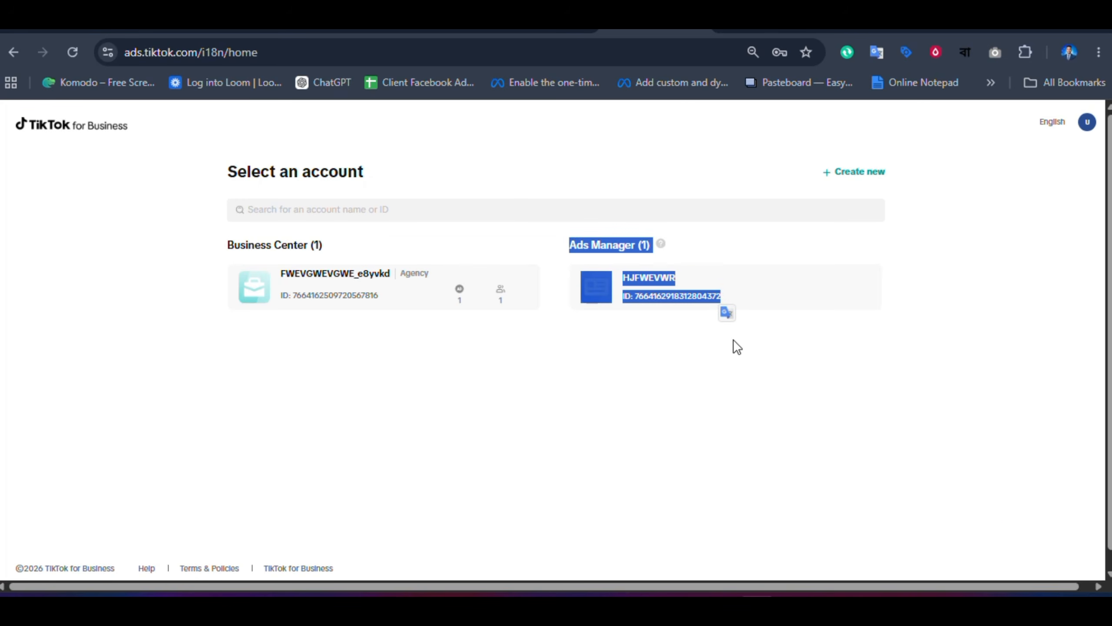
pyautogui.click(691, 236)
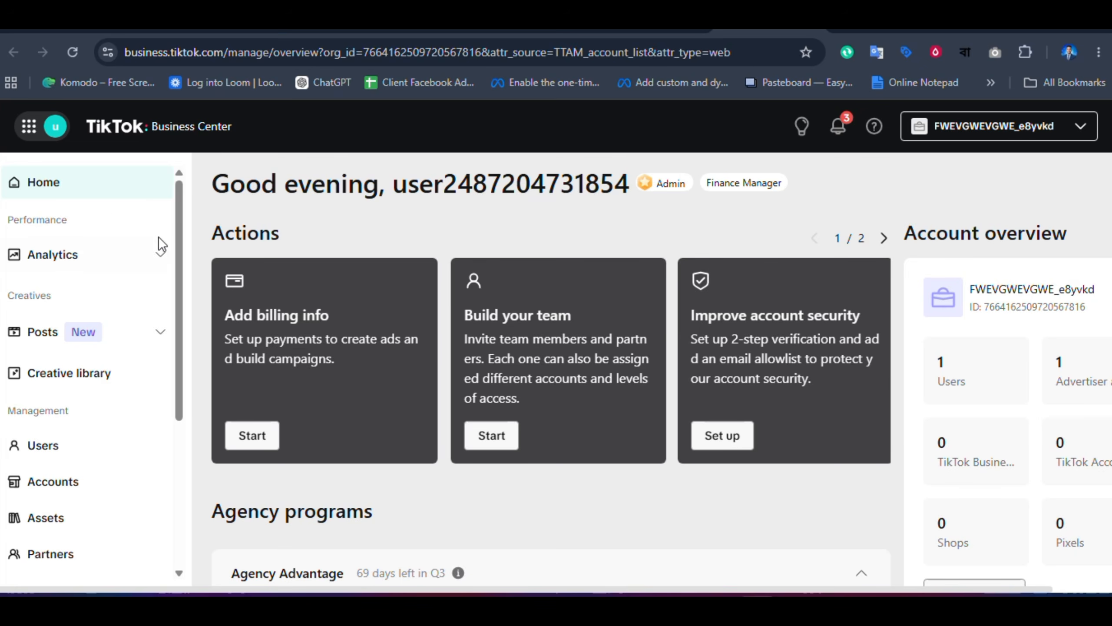
# - Look over the Analytics subsections and review the whole Business Center home page down to the engagement tools
pyautogui.click(159, 254)
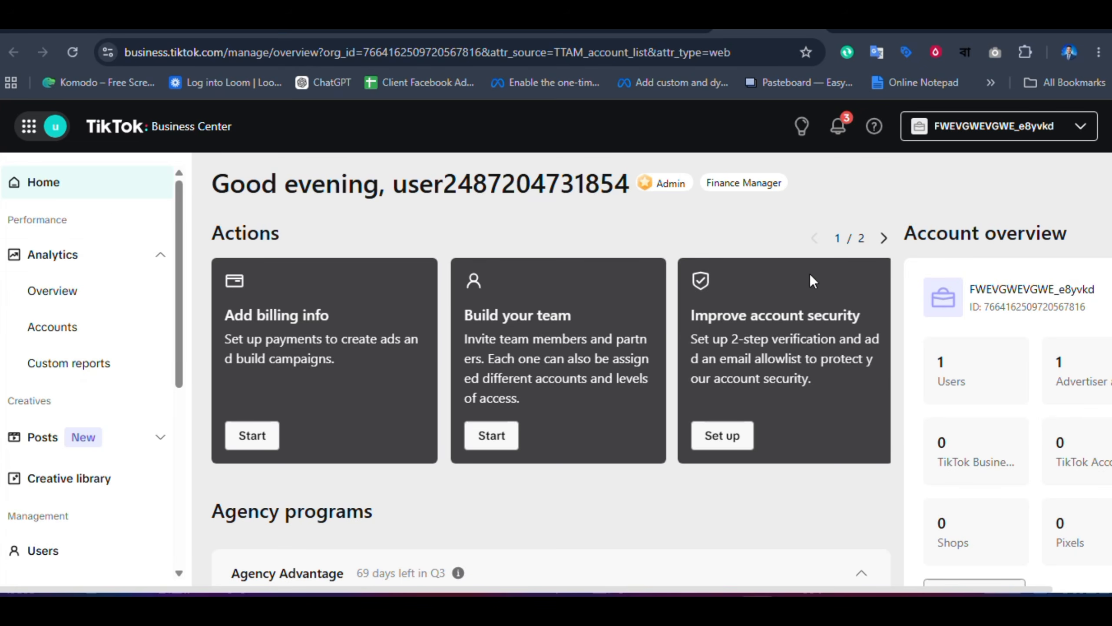
pyautogui.scroll(-5, 552, 368)
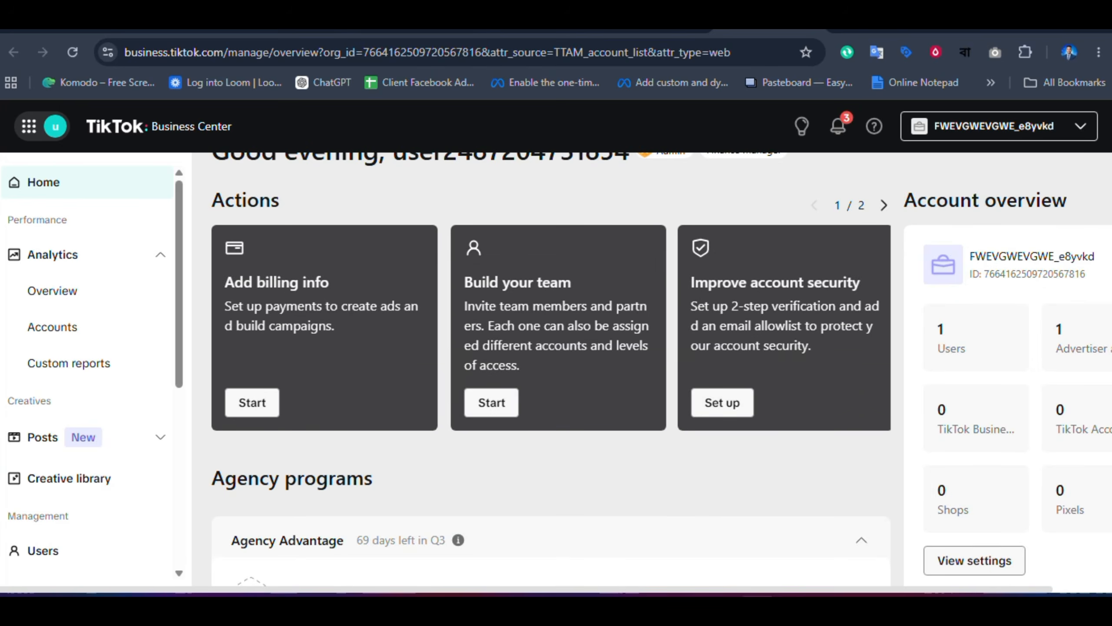
pyautogui.scroll(-5, 552, 368)
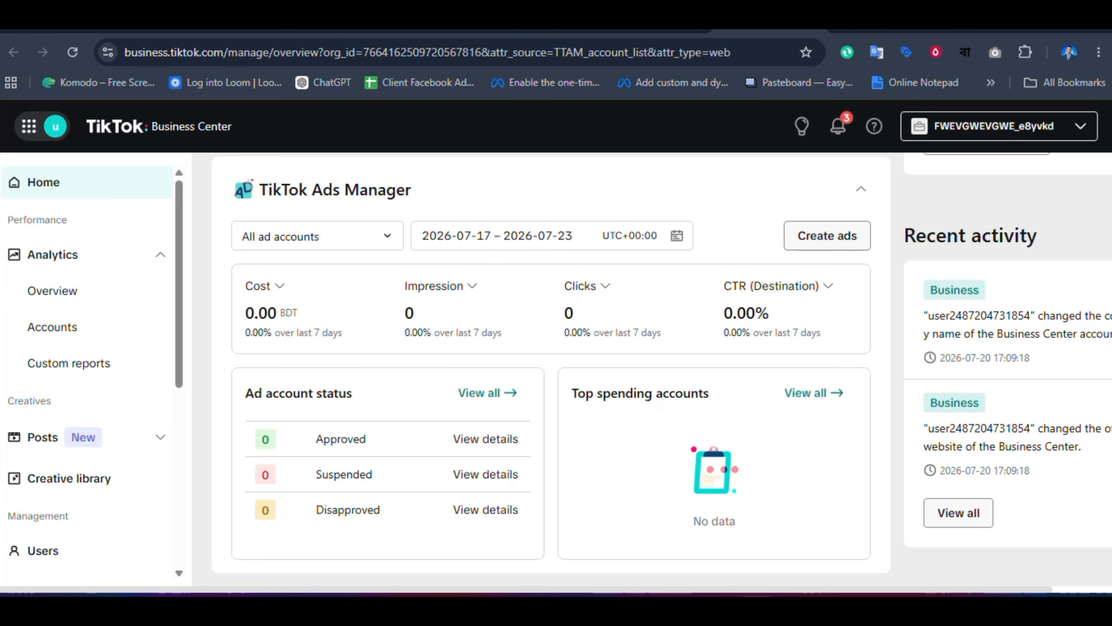
pyautogui.scroll(-6, 552, 368)
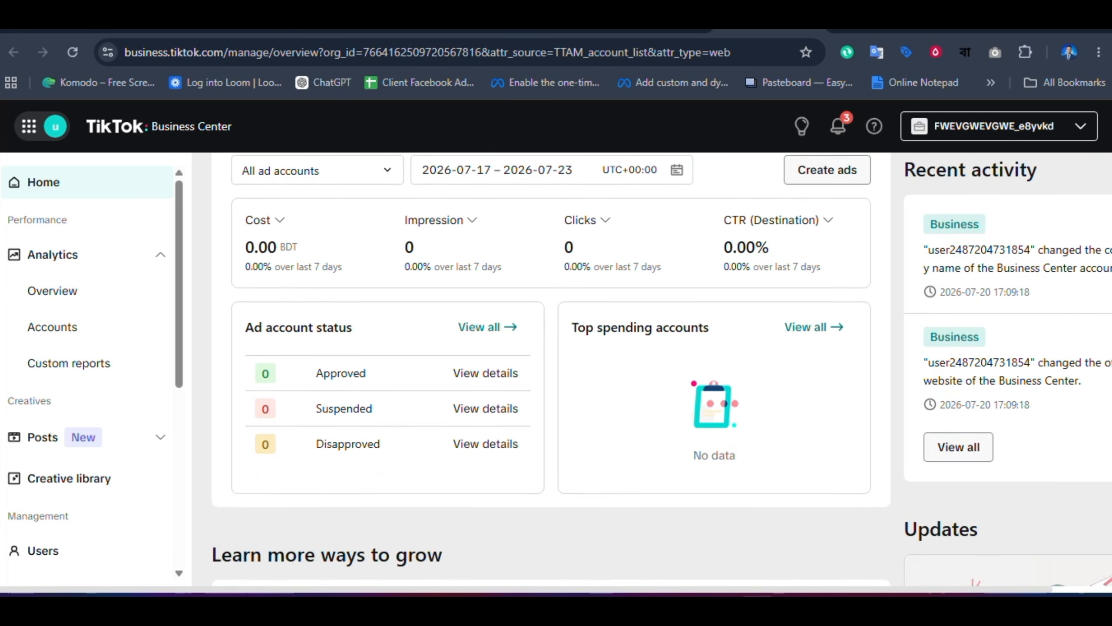
pyautogui.scroll(-5, 552, 368)
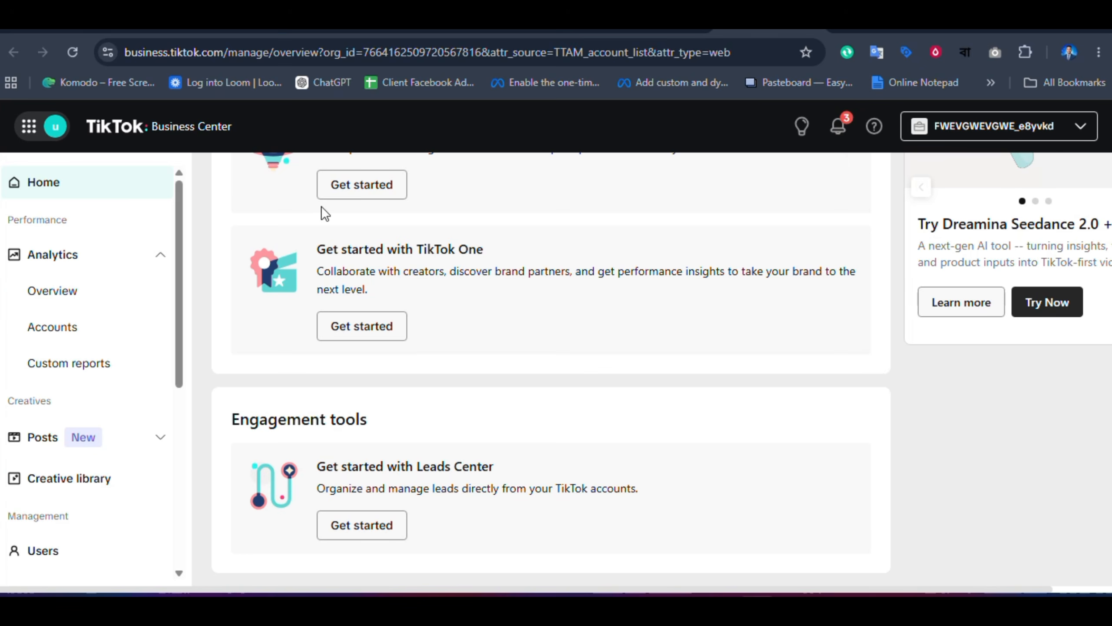
pyautogui.click(158, 255)
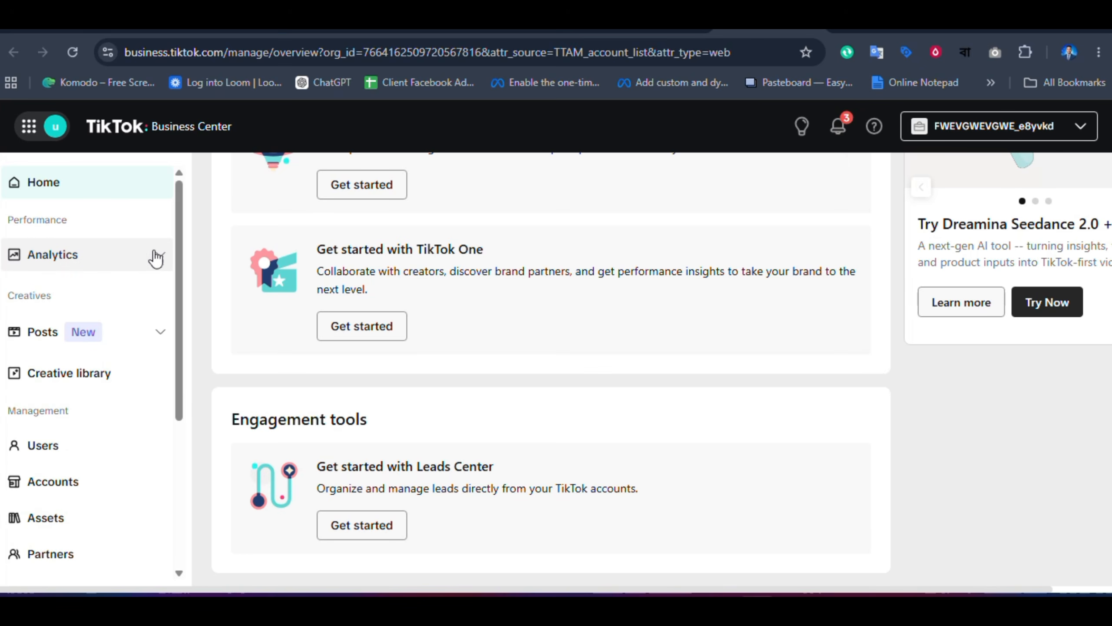
# - View the Analytics overview of Ads Manager data and the per-account TikTok ads report
pyautogui.click(121, 262)
pyautogui.click(61, 301)
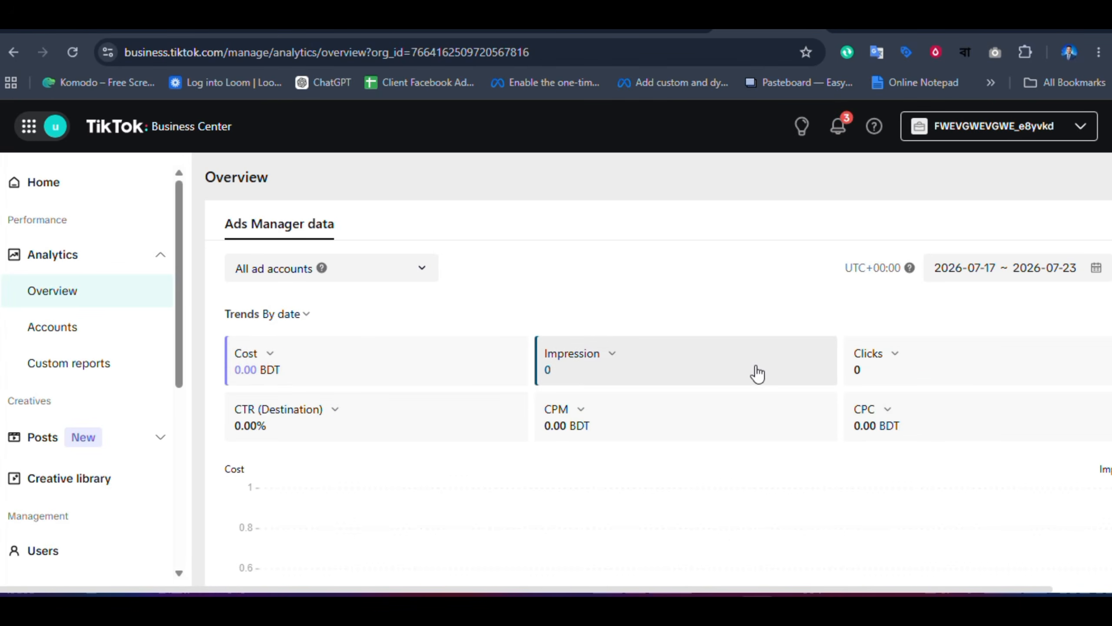
pyautogui.click(78, 334)
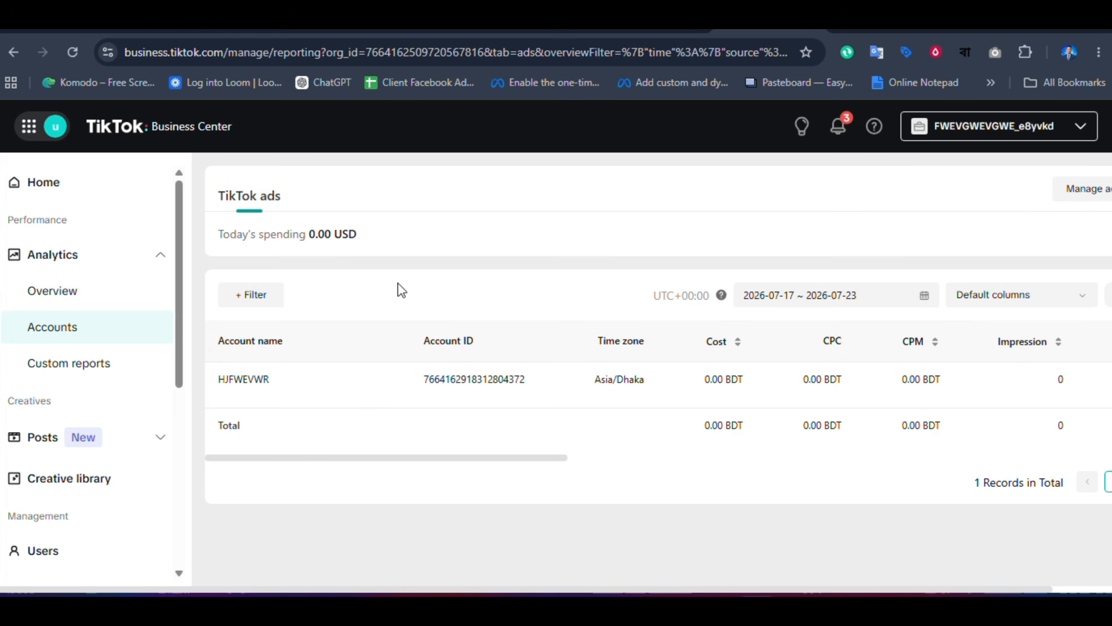
pyautogui.moveTo(305, 390)
# - View the Posts subsections and check both the images and videos in the Creative library
pyautogui.click(149, 438)
pyautogui.scroll(-3, 177, 386)
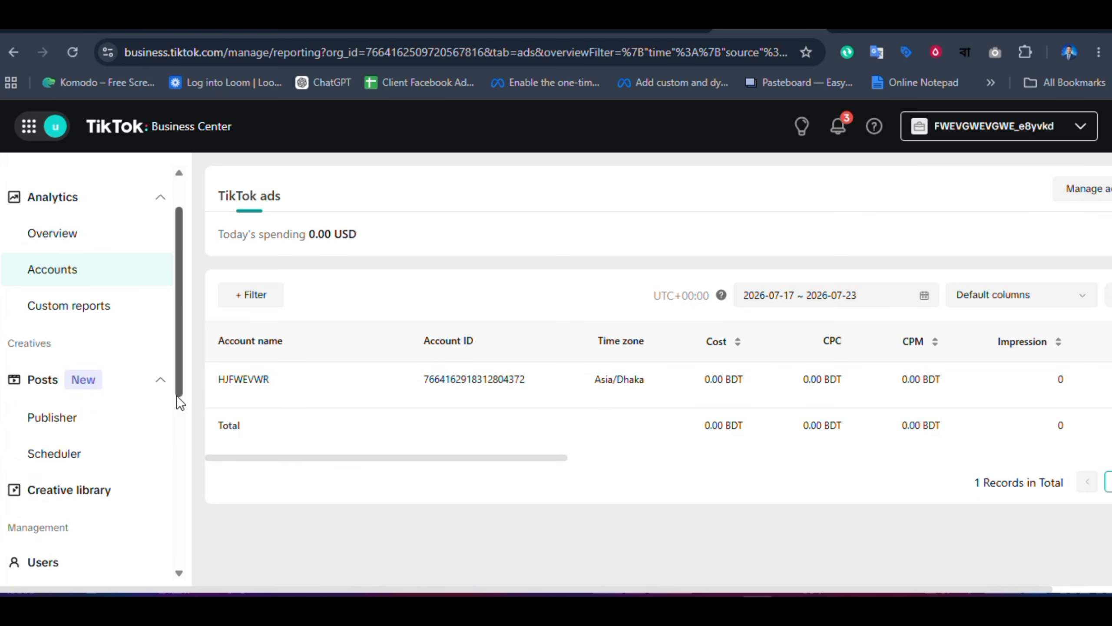
pyautogui.click(100, 412)
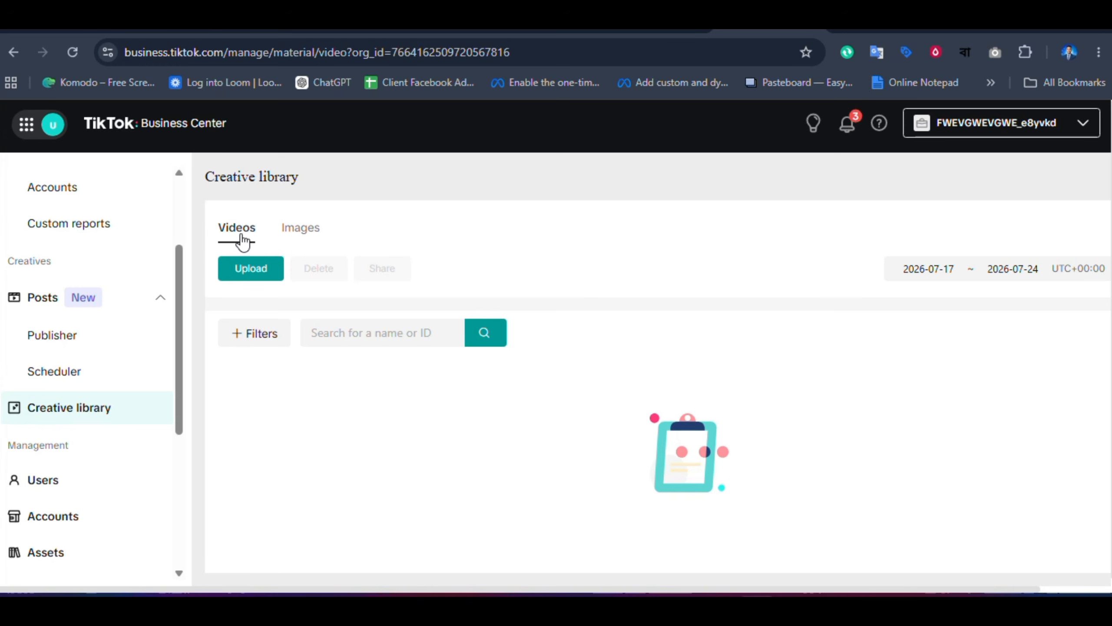
pyautogui.click(299, 228)
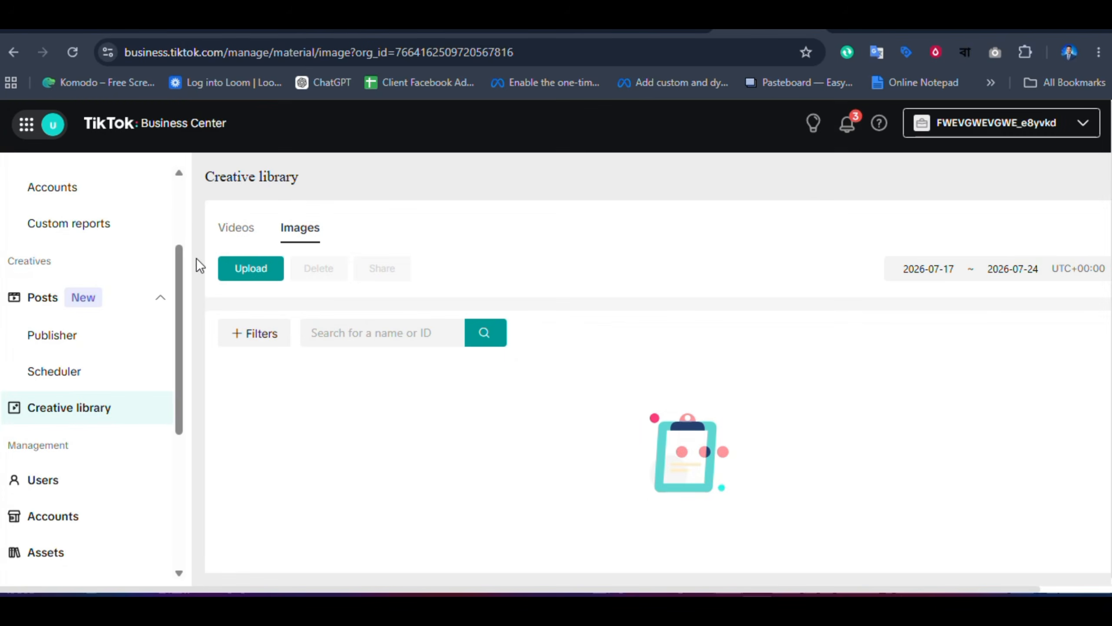
pyautogui.click(228, 233)
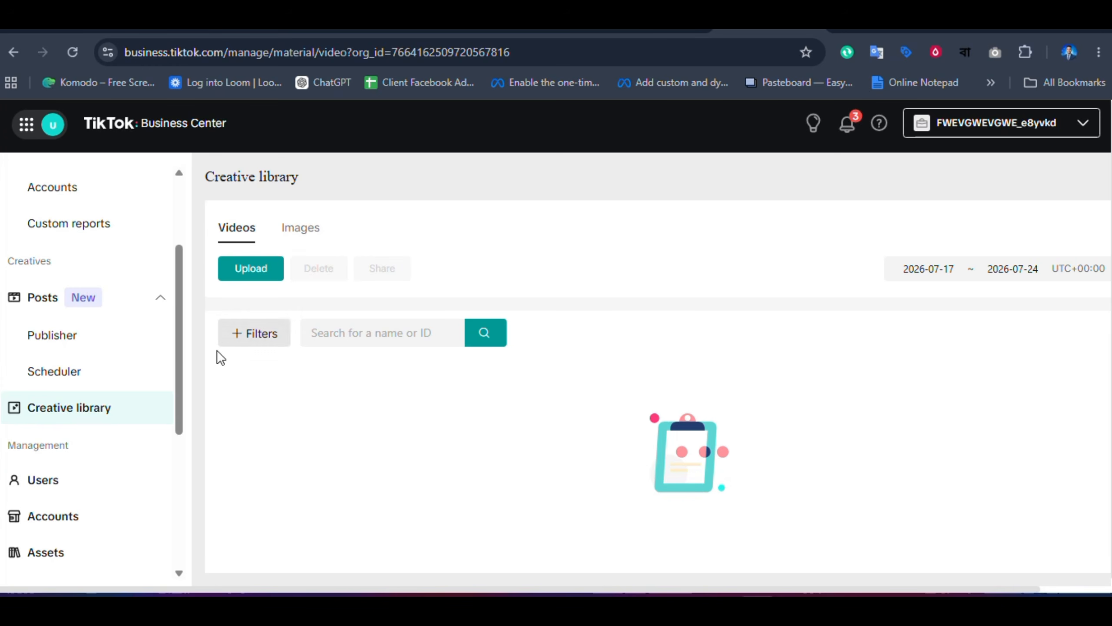
pyautogui.click(160, 301)
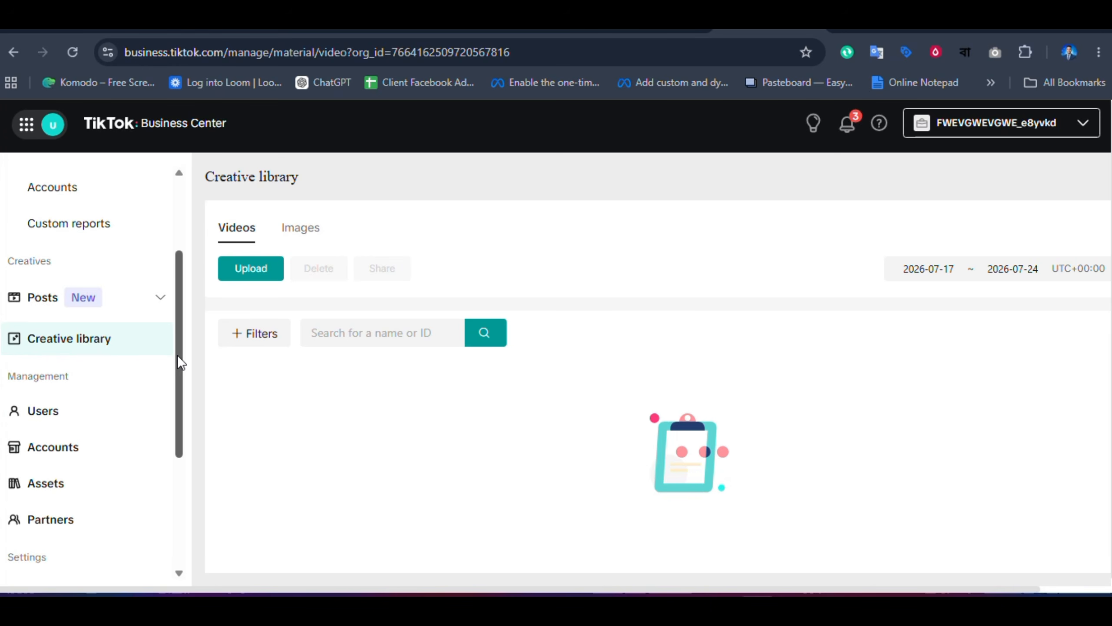
# - Open the Users management page and examine the member's role, assigned accounts, assigned assets and available actions
pyautogui.moveTo(178, 356); pyautogui.dragTo(176, 395)
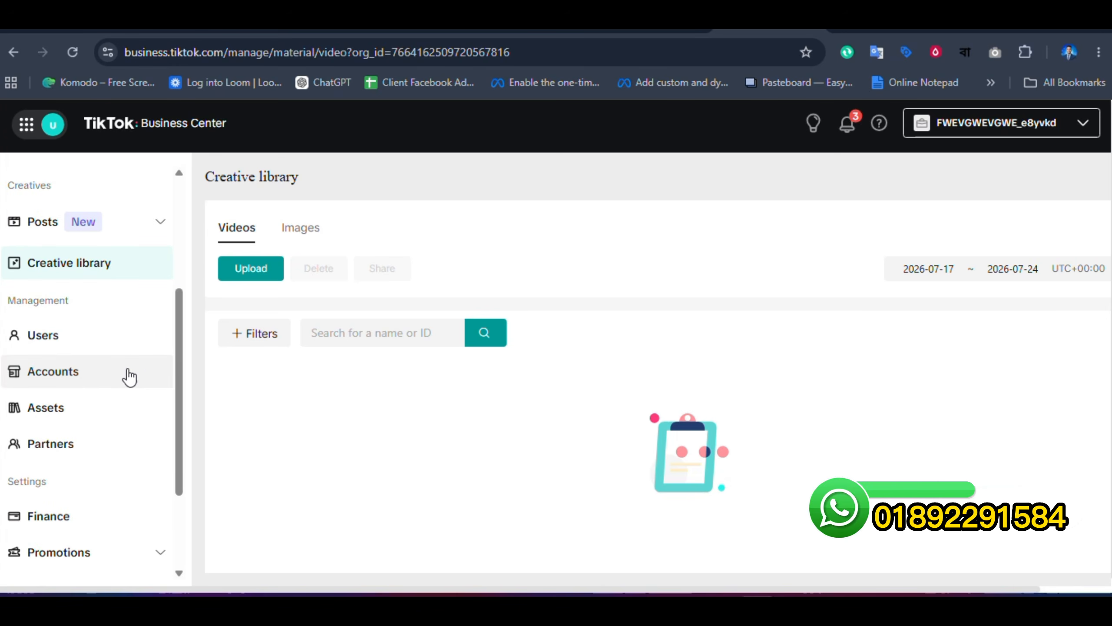
pyautogui.click(103, 375)
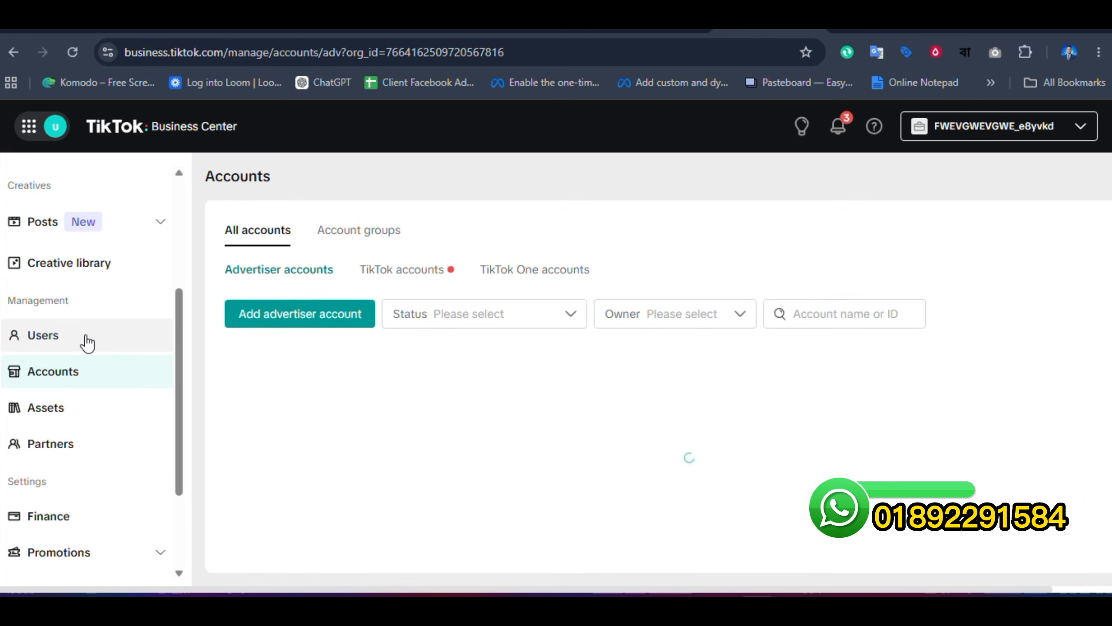
pyautogui.click(87, 341)
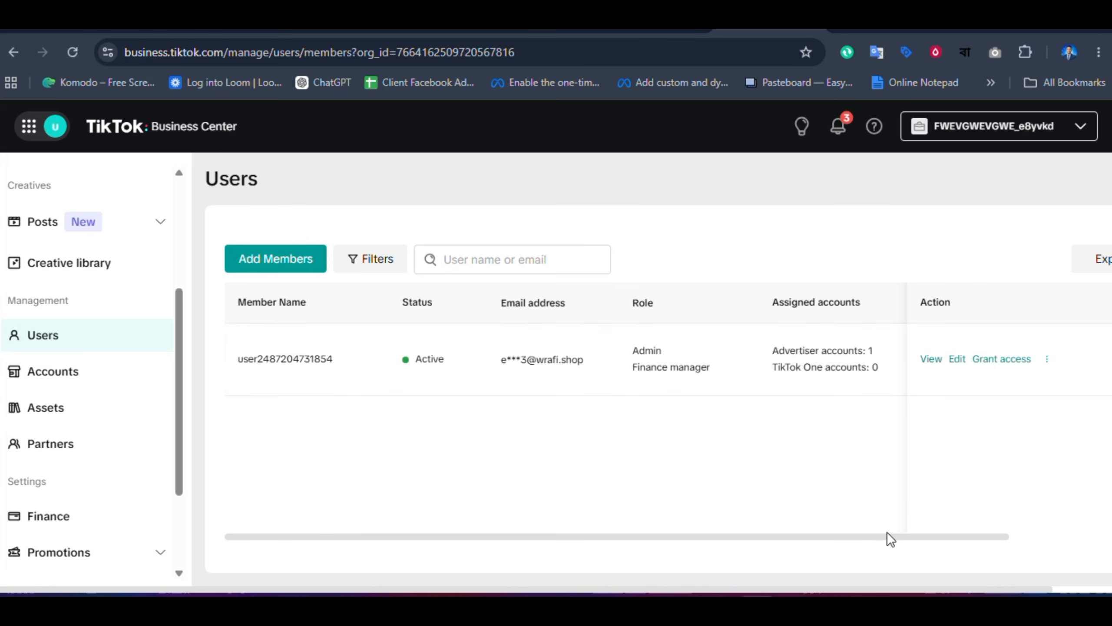
pyautogui.moveTo(934, 536); pyautogui.dragTo(1081, 536)
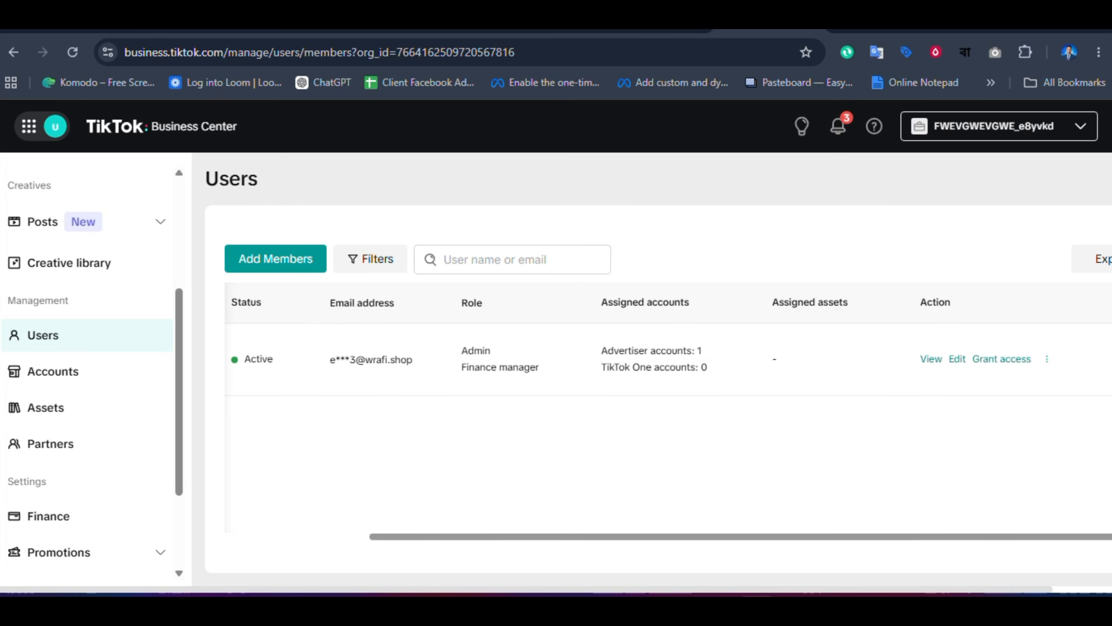
pyautogui.moveTo(1043, 590); pyautogui.dragTo(639, 591)
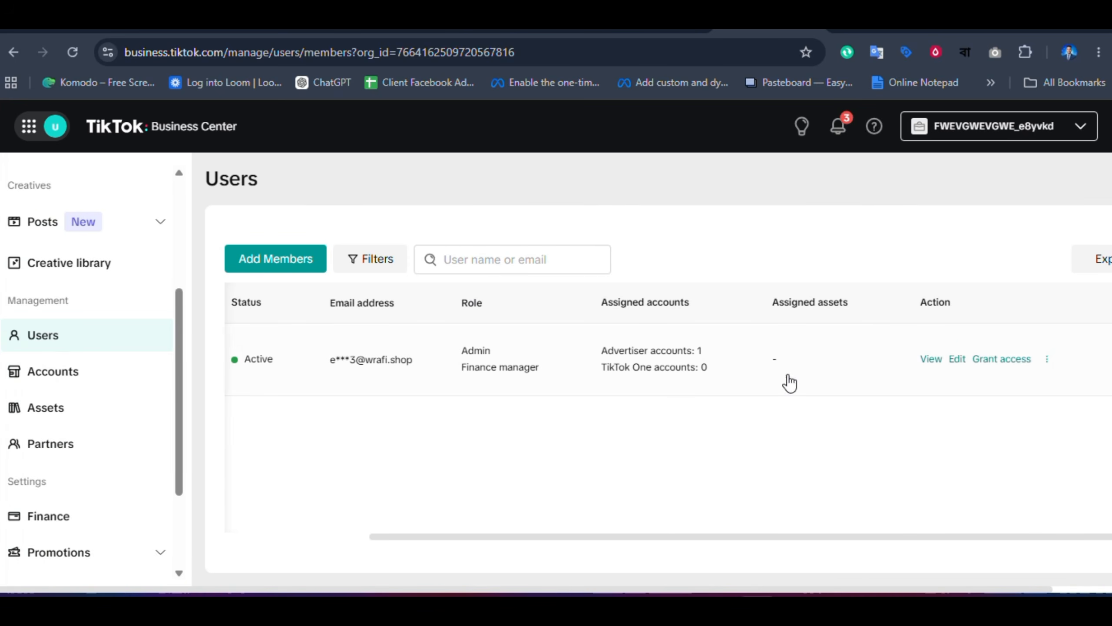
pyautogui.moveTo(810, 535); pyautogui.dragTo(530, 534)
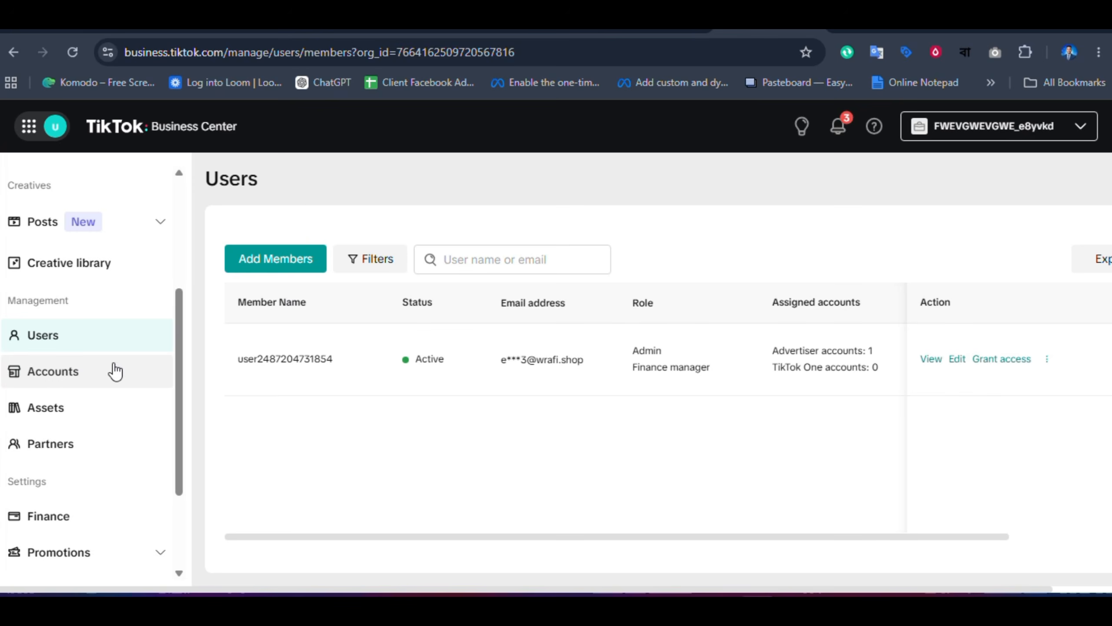
# - Open the Accounts management page and examine the advertiser account's status, owner, linked assets and members
pyautogui.click(68, 373)
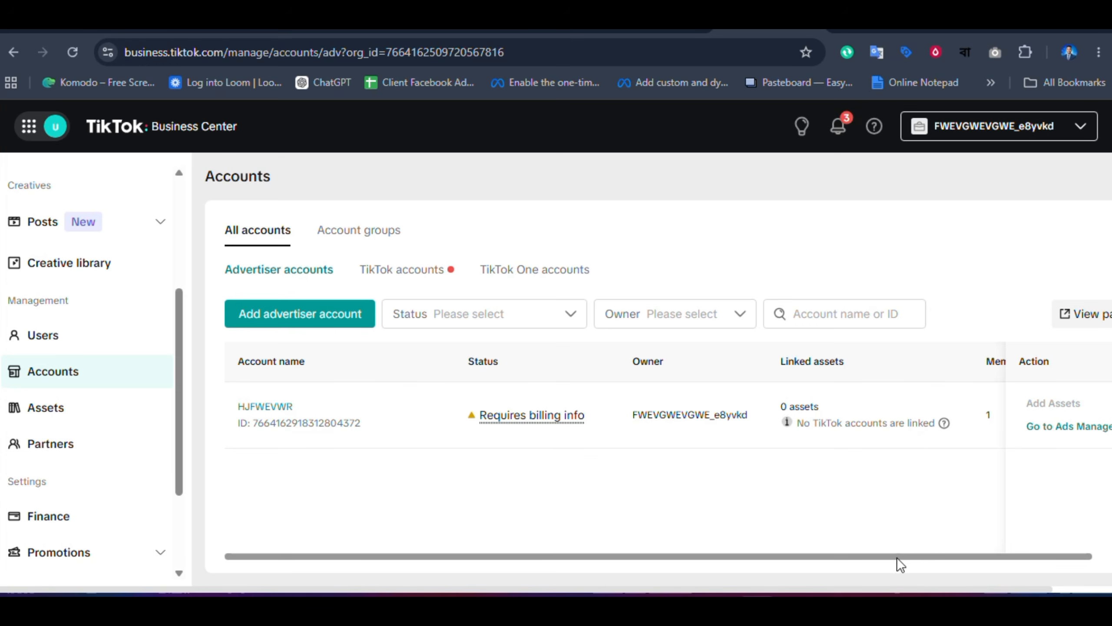
pyautogui.moveTo(897, 558); pyautogui.dragTo(1034, 556)
pyautogui.moveTo(1006, 591); pyautogui.dragTo(896, 592)
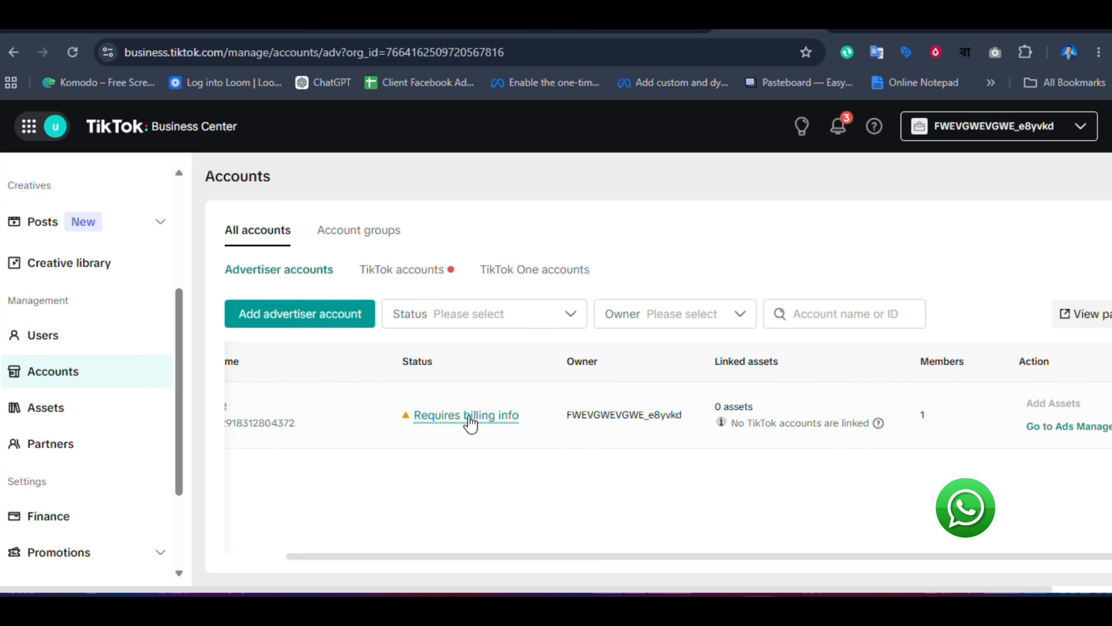
pyautogui.moveTo(466, 420)
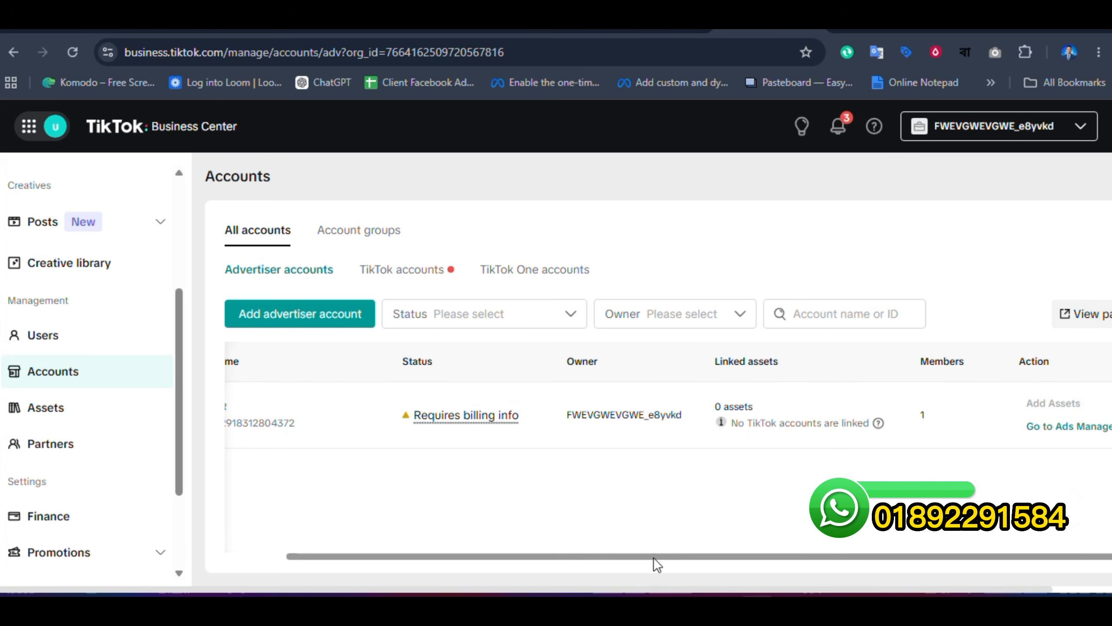
# - Open the Assets management page and examine its Pixels section
pyautogui.moveTo(653, 557); pyautogui.dragTo(564, 550)
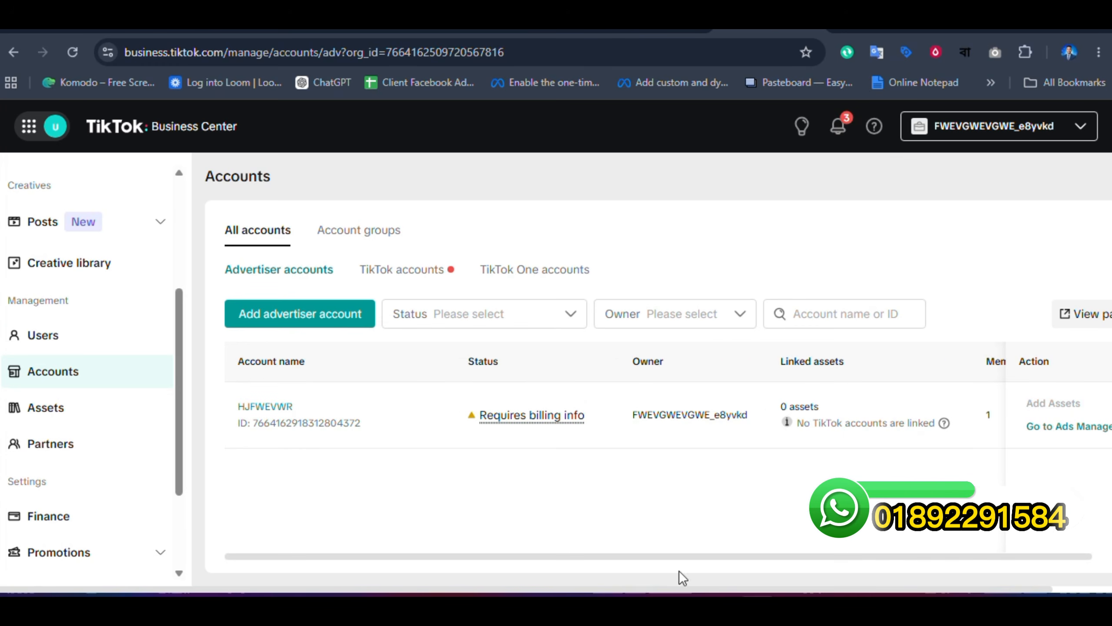
pyautogui.moveTo(851, 591); pyautogui.dragTo(576, 591)
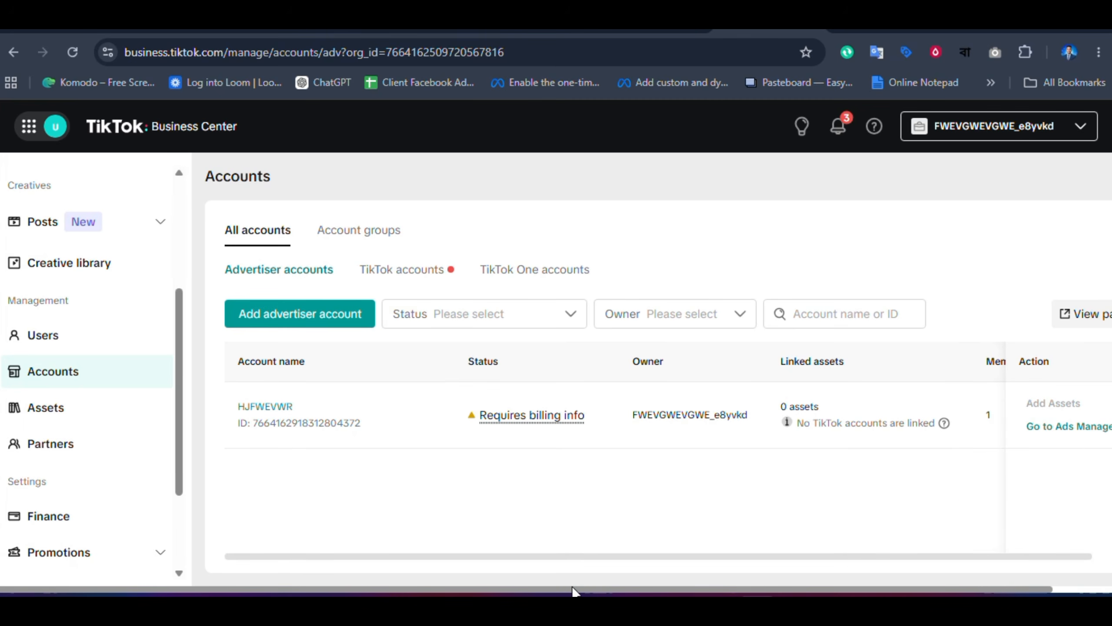
pyautogui.click(76, 408)
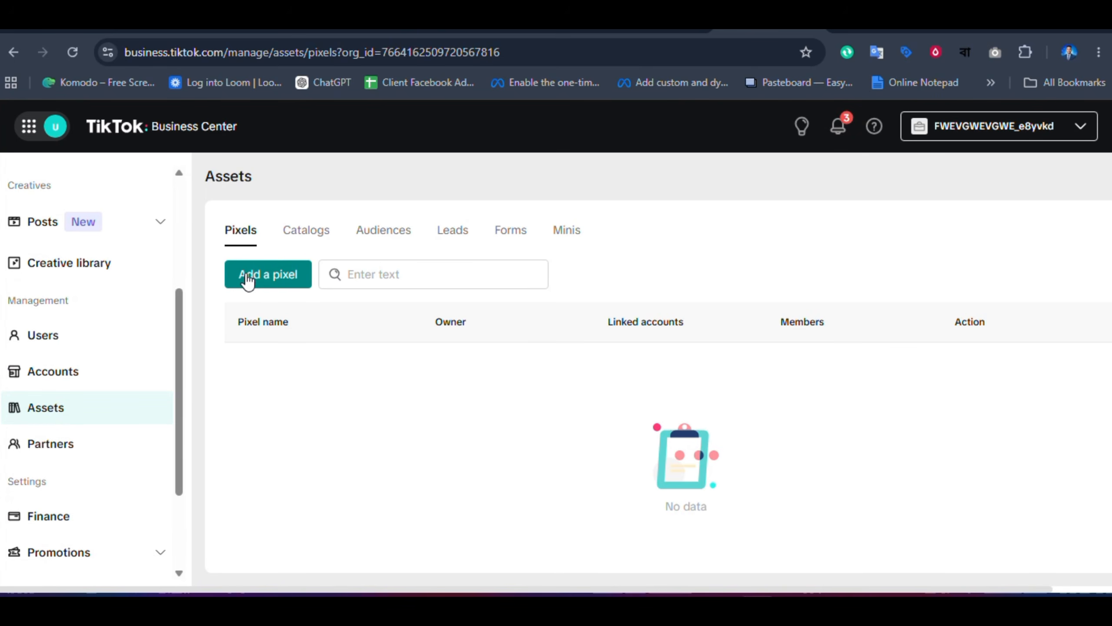
pyautogui.moveTo(241, 233); pyautogui.dragTo(213, 242)
pyautogui.click(209, 242)
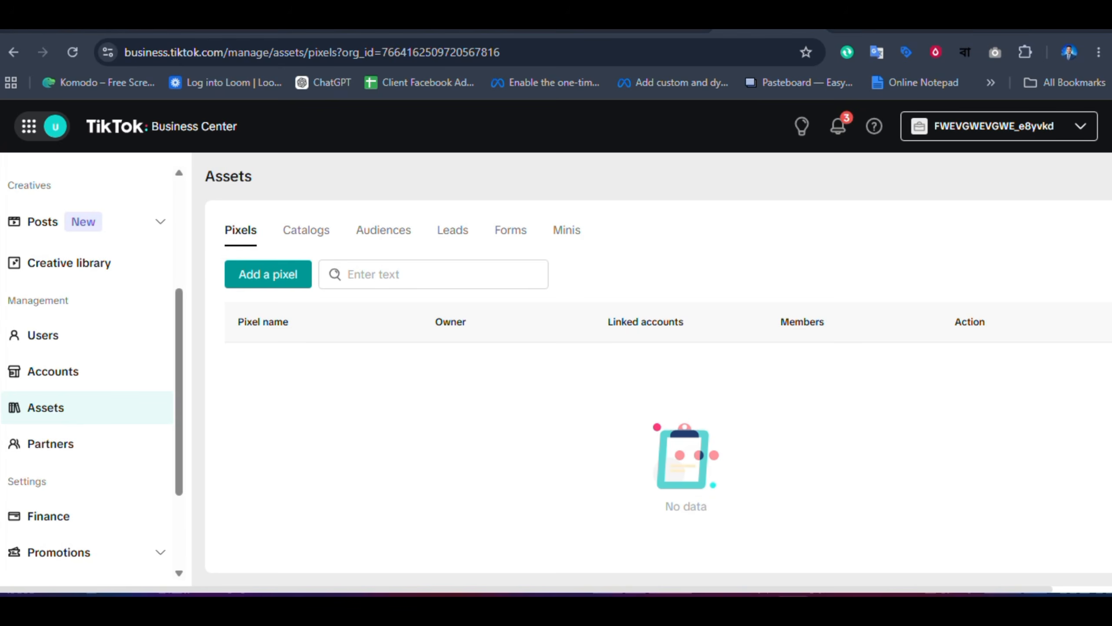
pyautogui.click(696, 30)
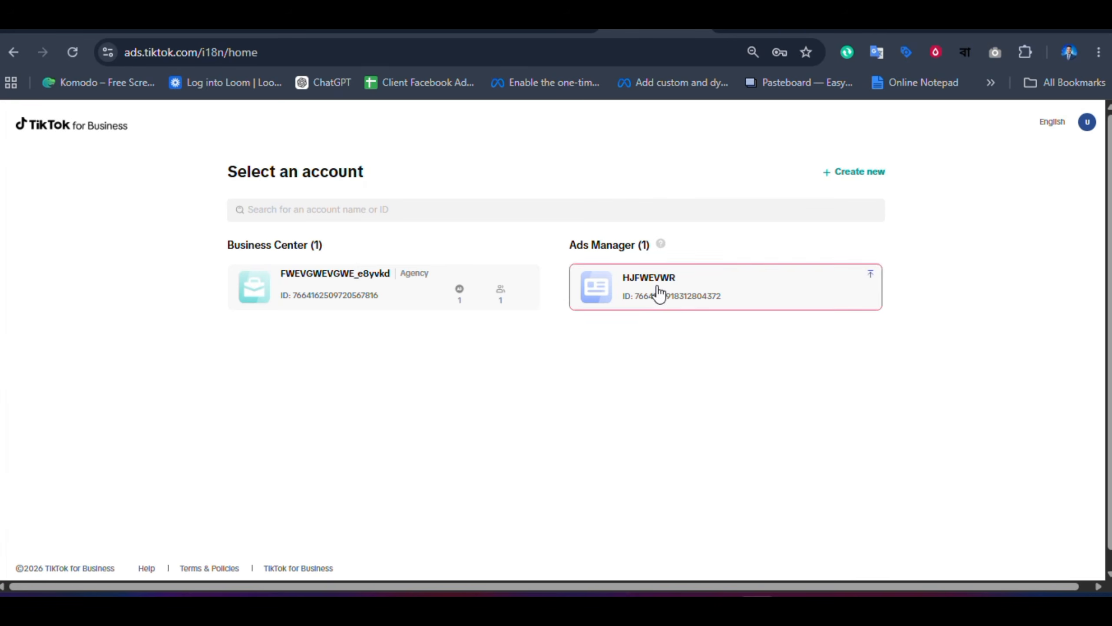
pyautogui.click(764, 29)
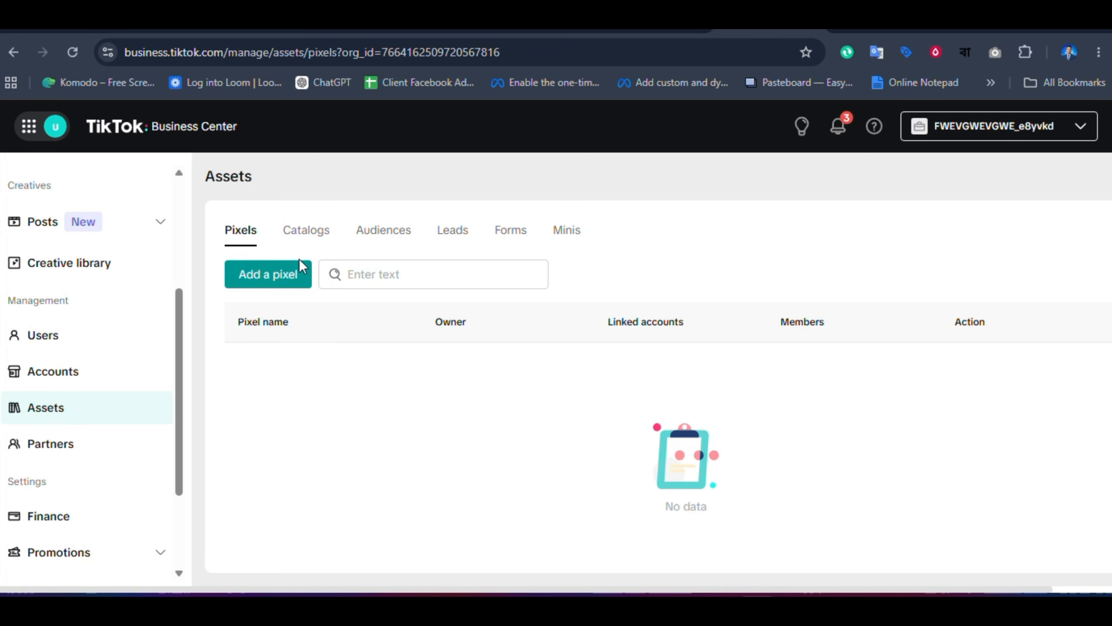
# - View the Catalogs, Audiences and Leads sections of the Business Center assets
pyautogui.click(312, 237)
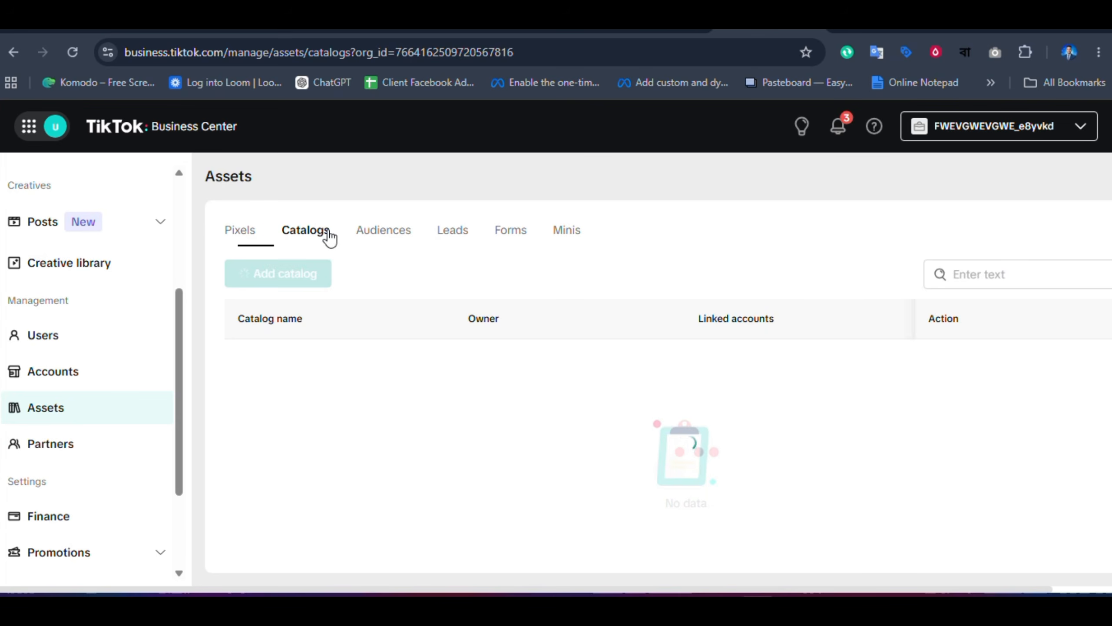
pyautogui.click(390, 239)
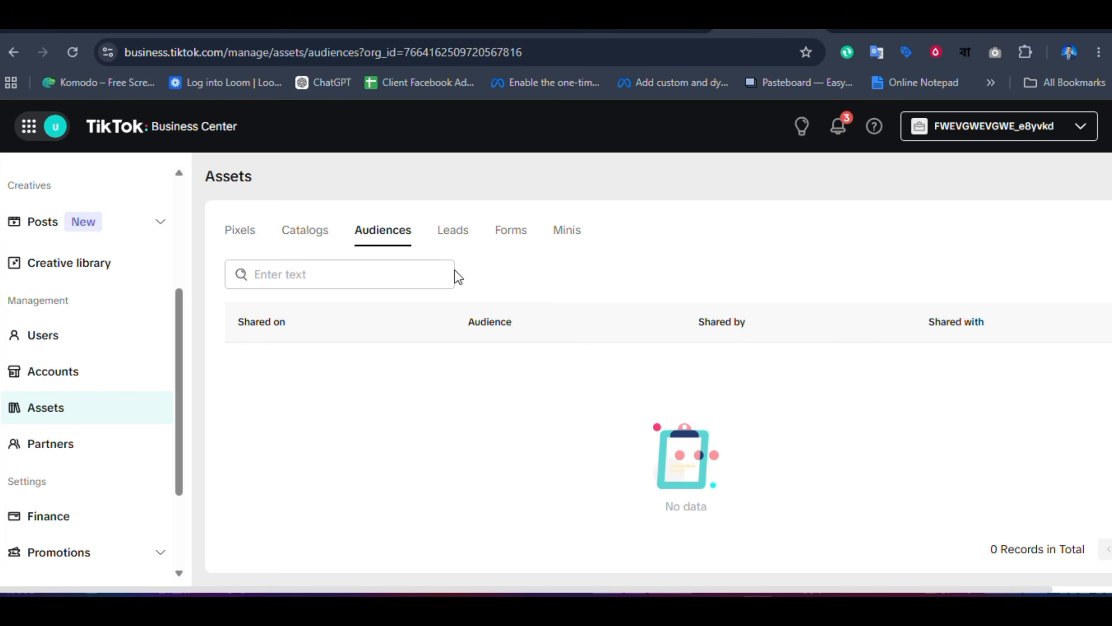
pyautogui.click(450, 233)
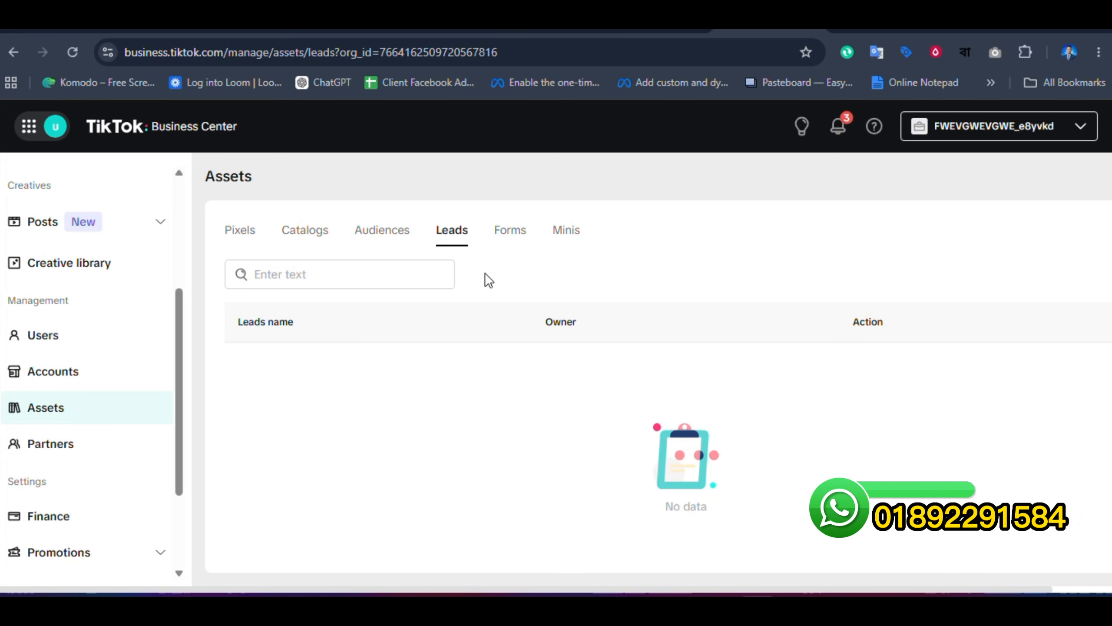
# - Check the transfer and creation options for adding a pixel, and cancel without adding one
pyautogui.click(245, 229)
pyautogui.click(263, 283)
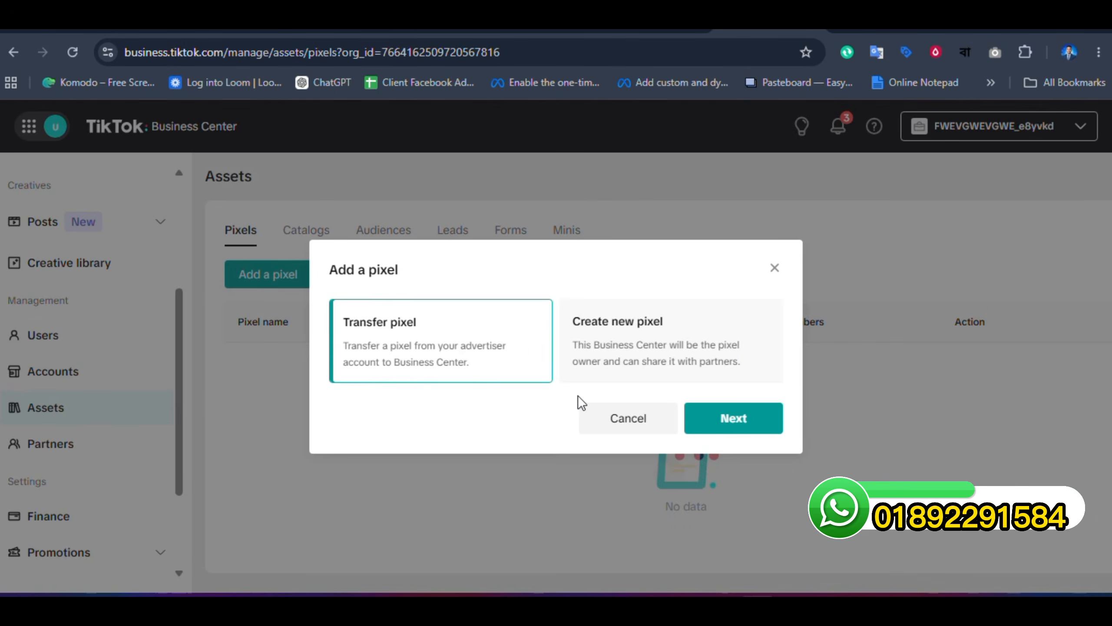
pyautogui.click(627, 420)
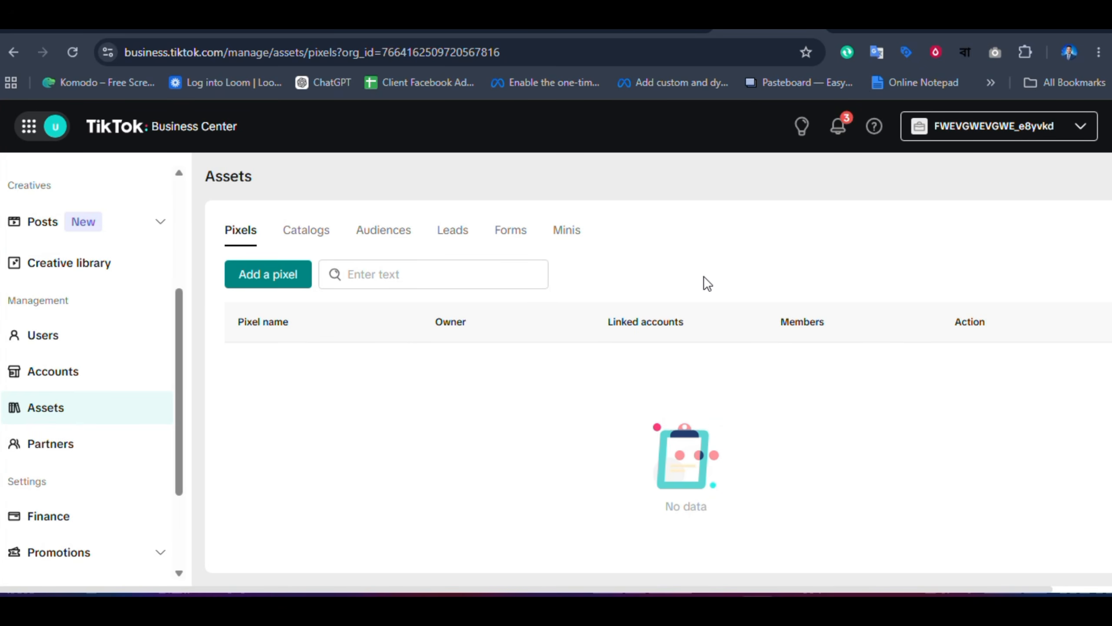
# - Open the Partners management page and look over the option for adding a partner
pyautogui.click(49, 456)
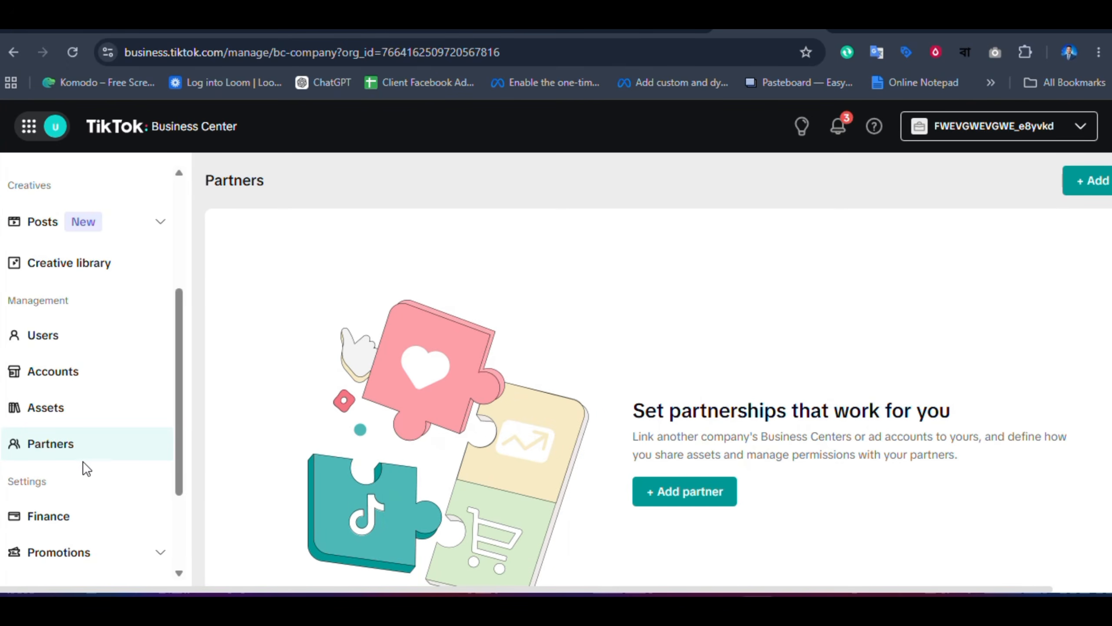
pyautogui.moveTo(179, 476); pyautogui.dragTo(188, 543)
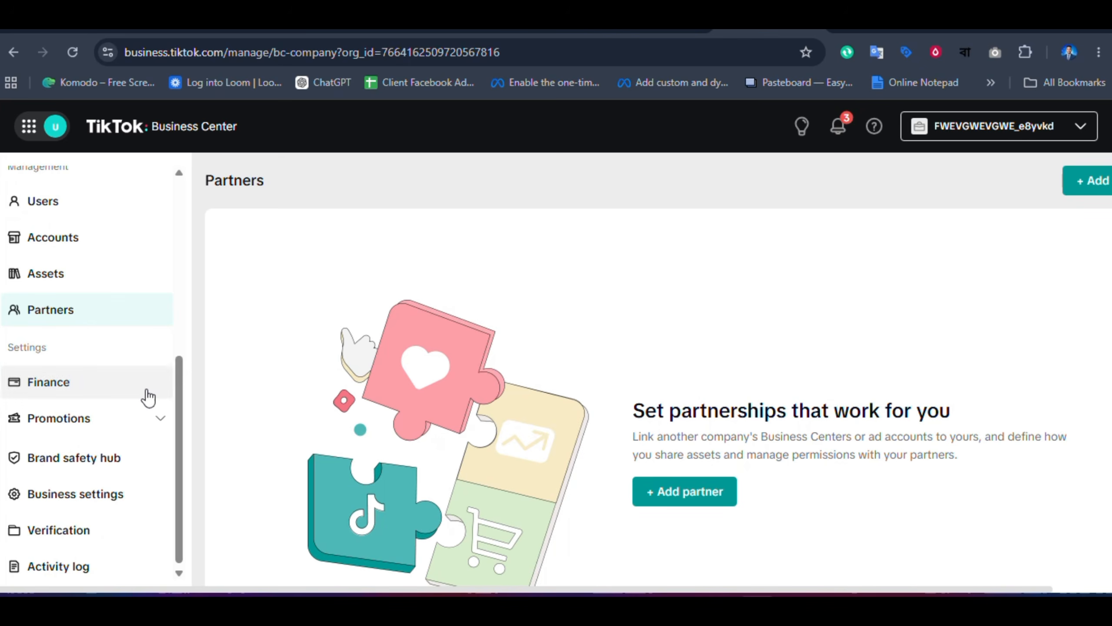
# - Open the invitation form for a new member in Users and review the assignable system roles
pyautogui.click(46, 206)
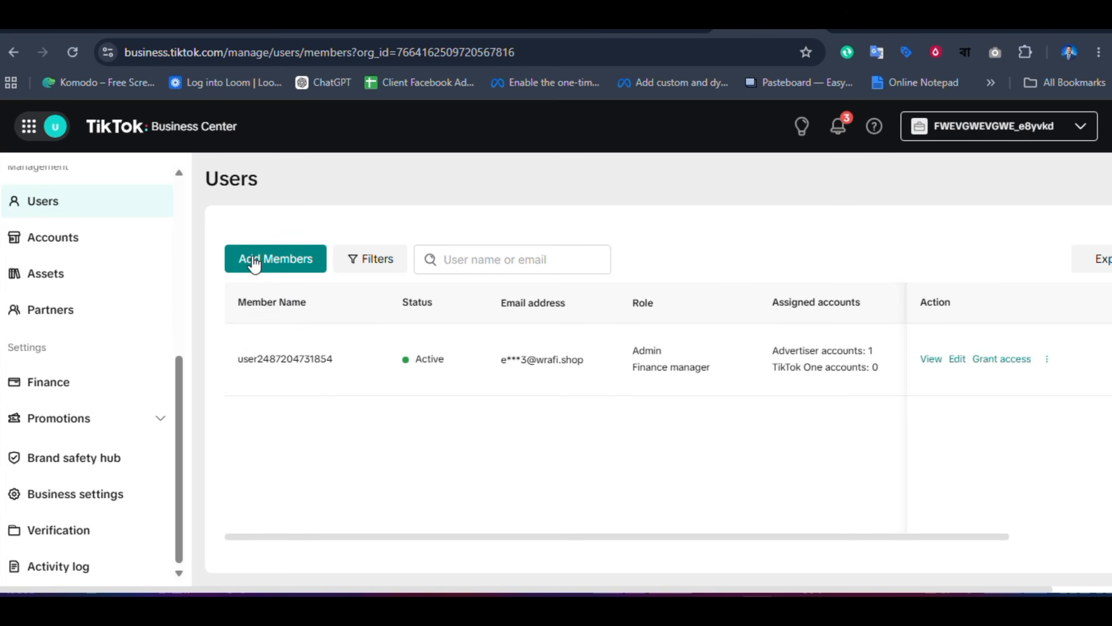
pyautogui.click(252, 262)
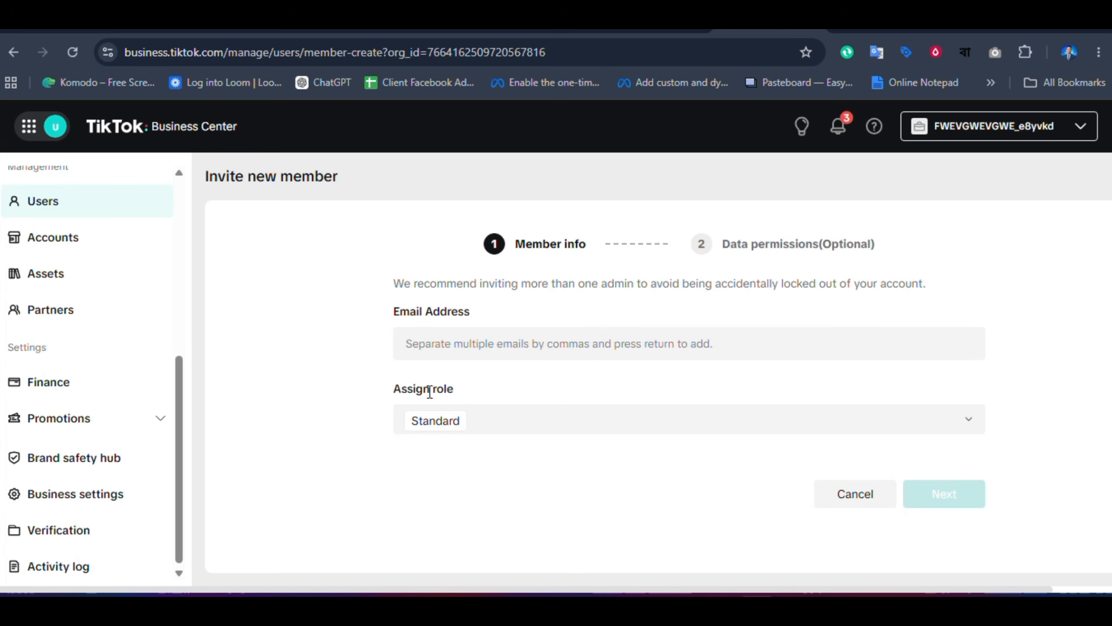
pyautogui.click(504, 423)
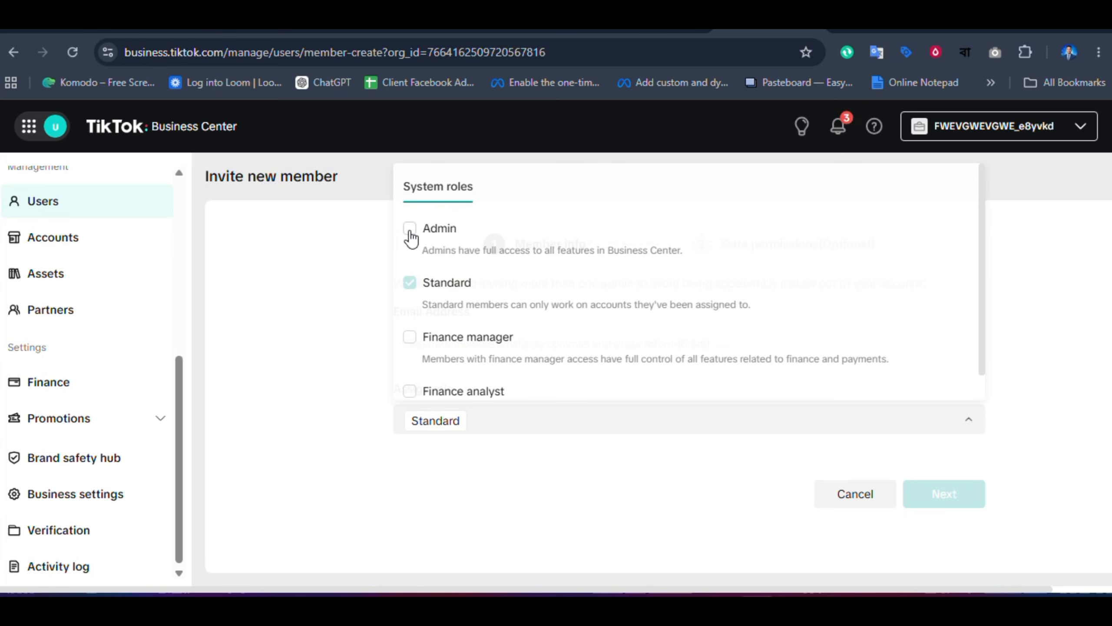
pyautogui.click(330, 327)
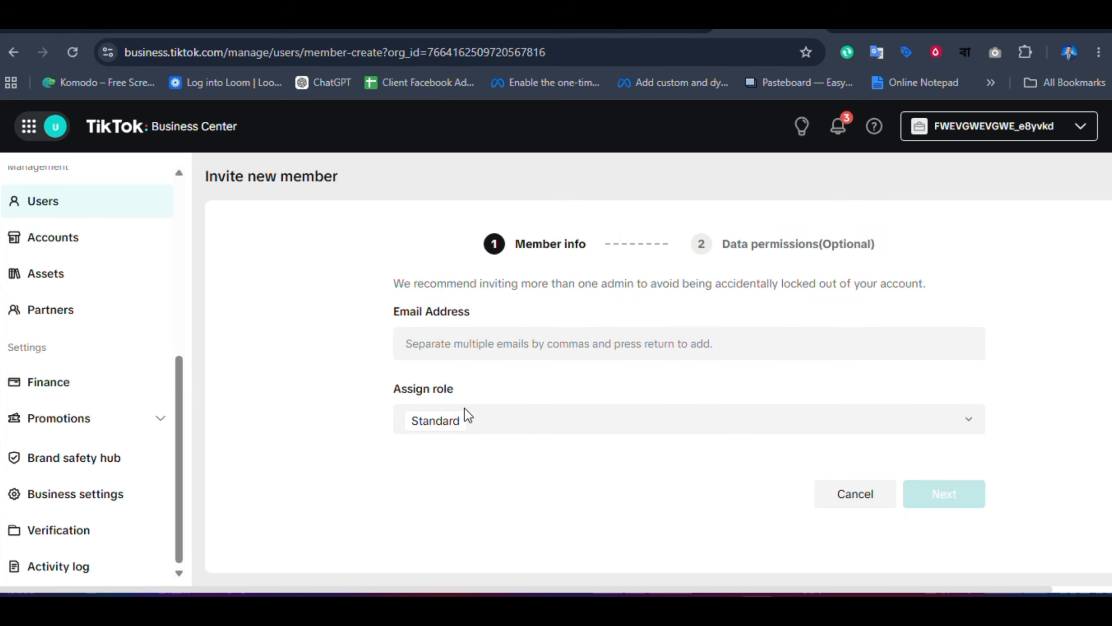
# - Open the Finance page and examine the billing information form, including its optional Tax ID field
pyautogui.click(88, 385)
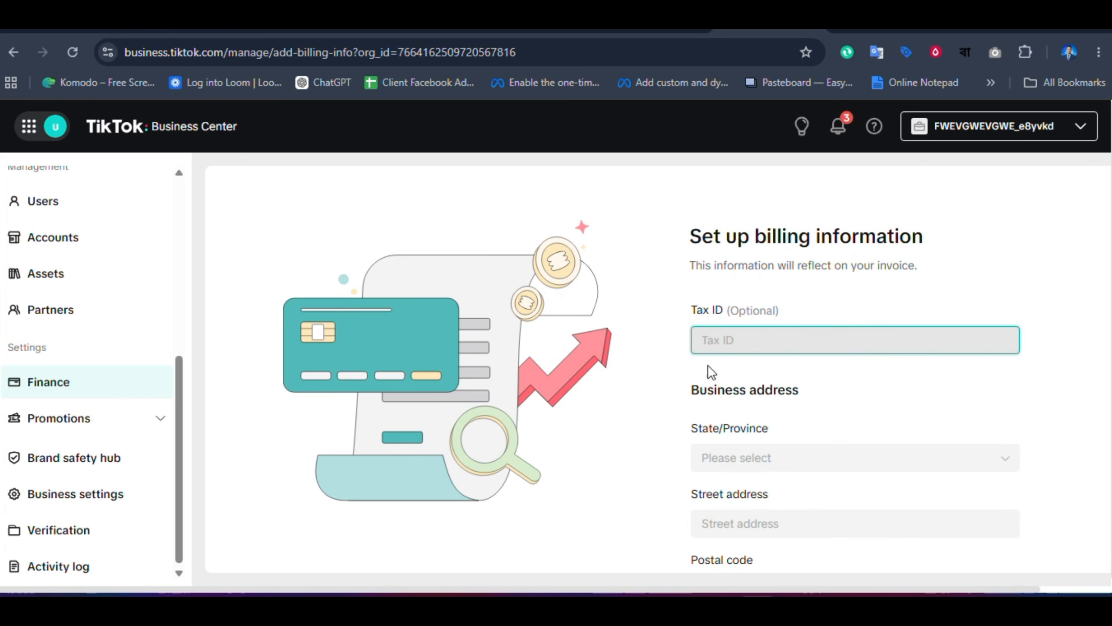
pyautogui.moveTo(693, 239); pyautogui.dragTo(968, 271)
pyautogui.click(1103, 285)
pyautogui.scroll(-1, 920, 307)
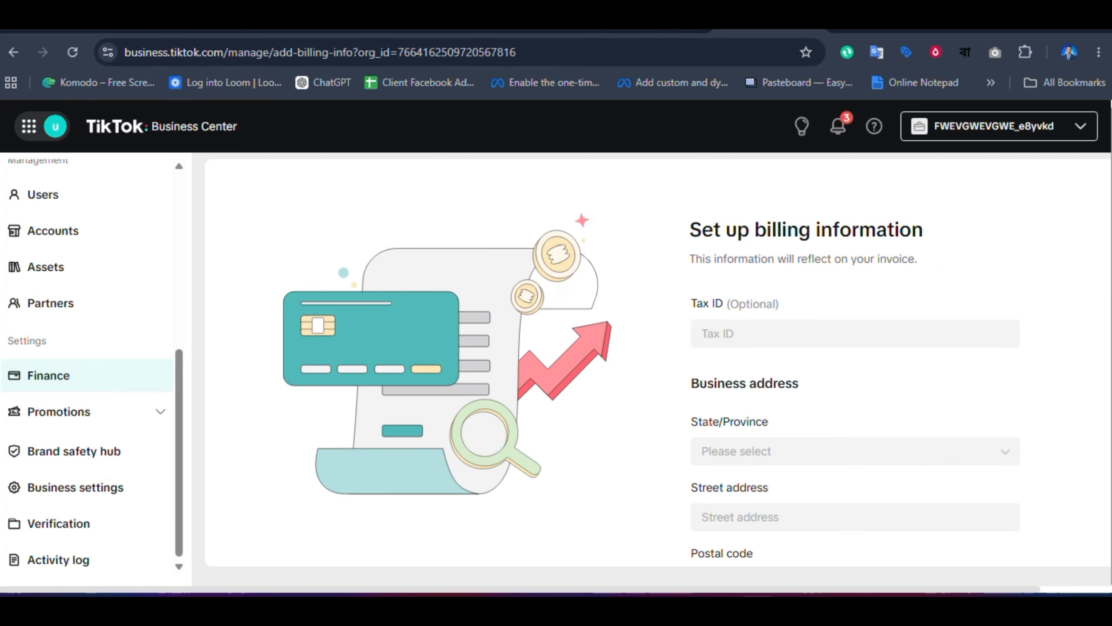
pyautogui.click(725, 335)
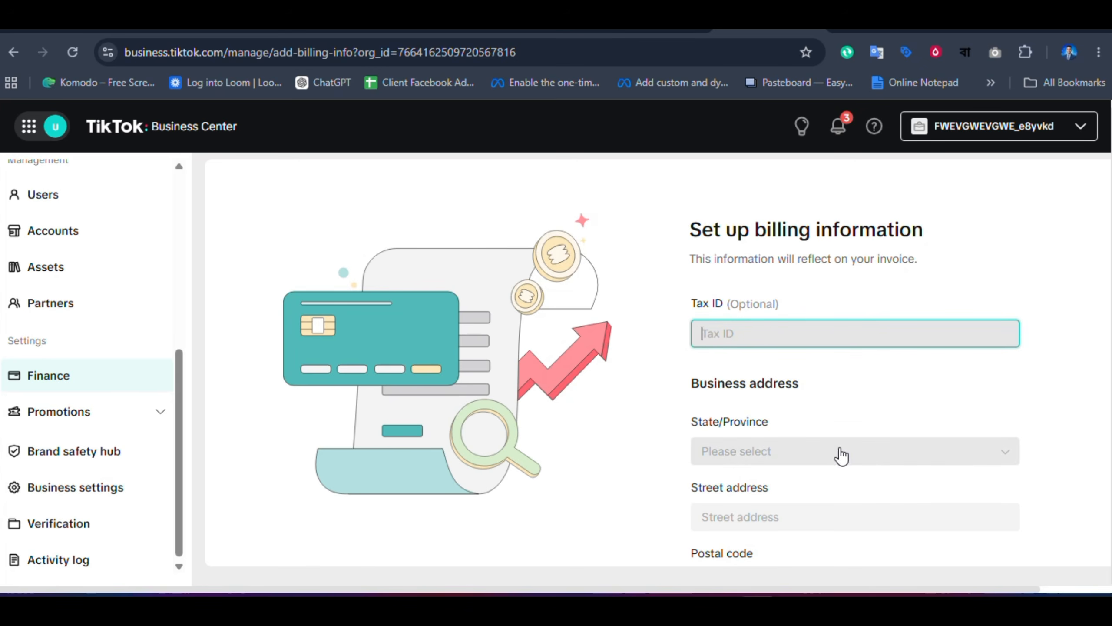
pyautogui.moveTo(809, 383); pyautogui.dragTo(675, 379)
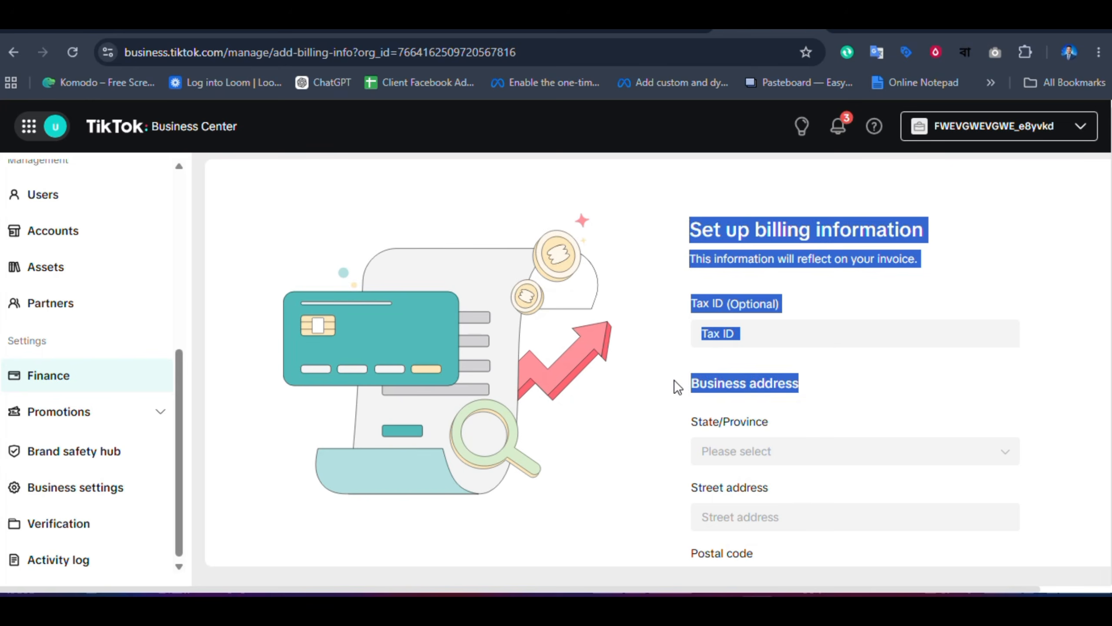
pyautogui.click(672, 379)
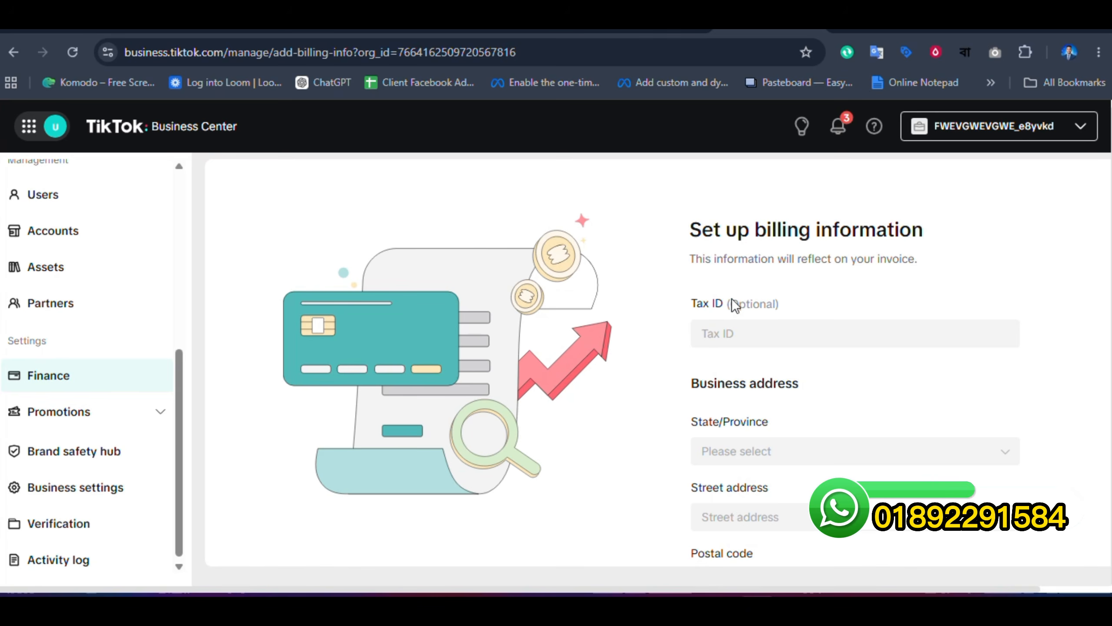
pyautogui.click(161, 413)
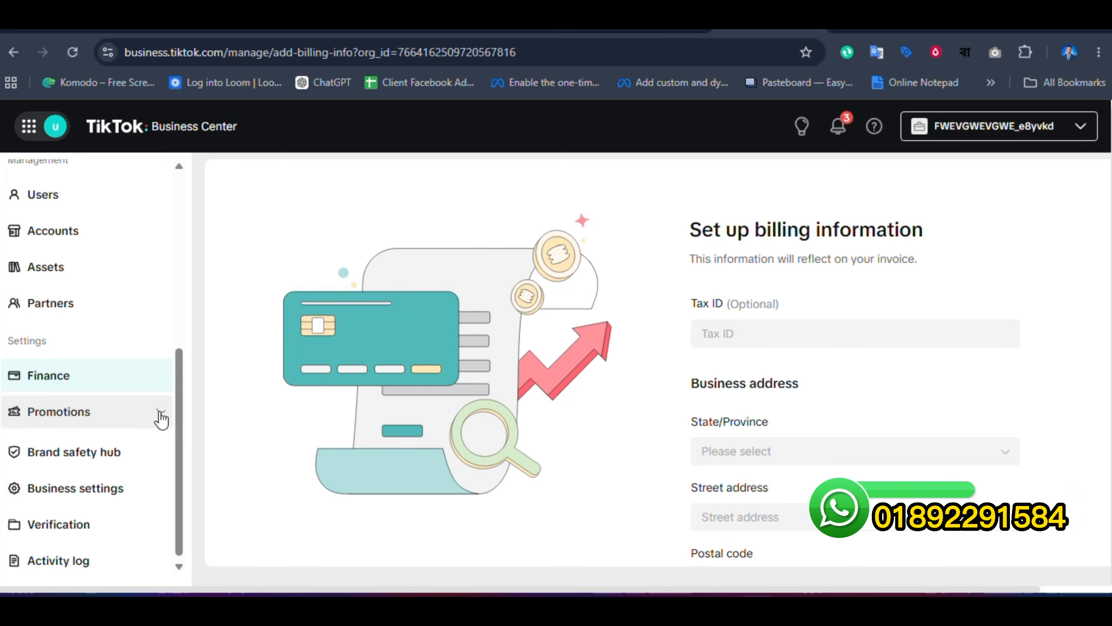
pyautogui.click(160, 412)
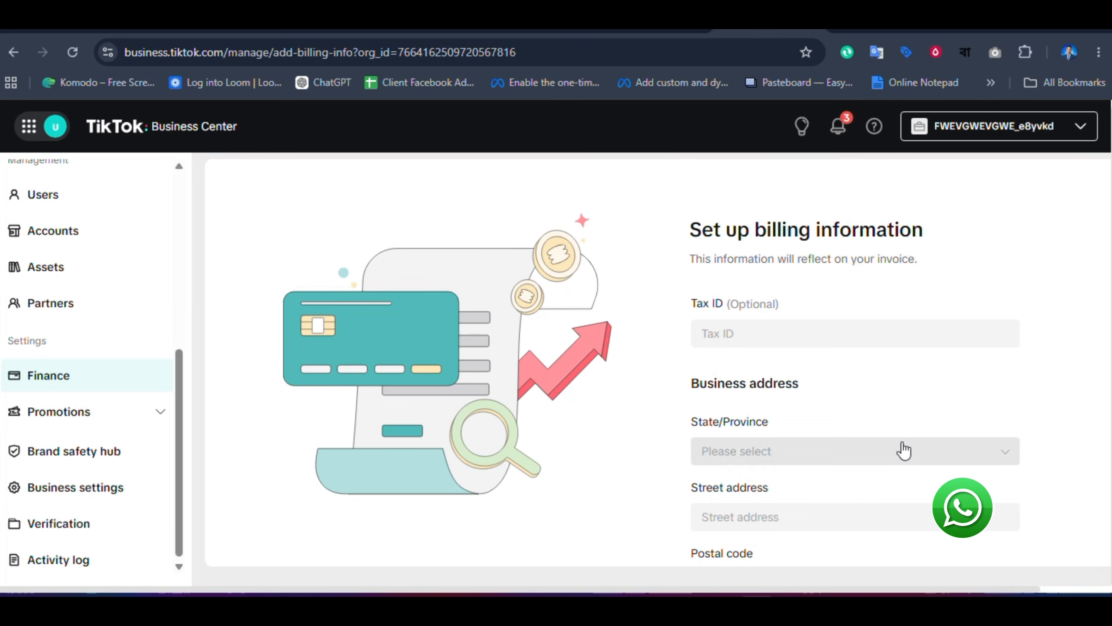
# - Examine the business address fields of the billing form and the available State/Province choices, without filling them in
pyautogui.click(768, 517)
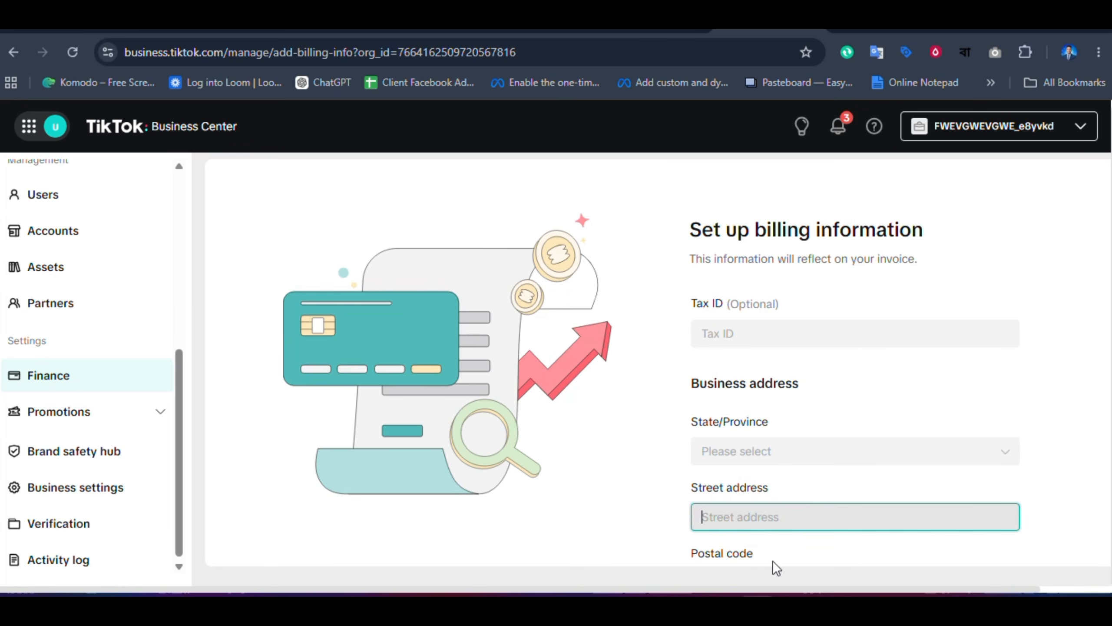
pyautogui.click(784, 544)
pyautogui.scroll(-4, 823, 543)
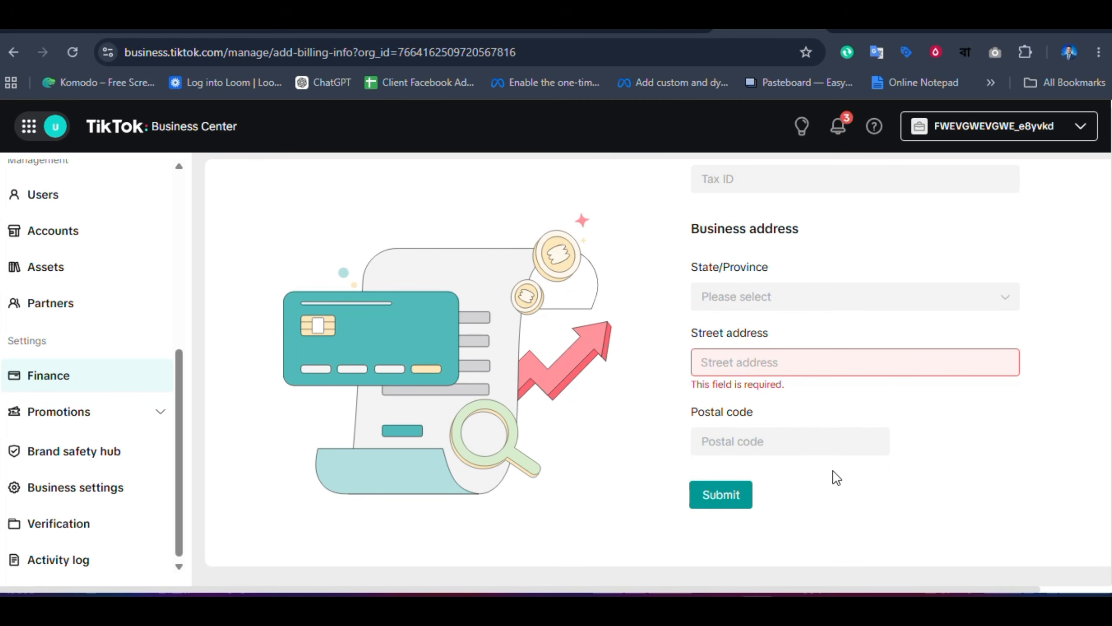
pyautogui.scroll(1, 833, 470)
pyautogui.click(781, 336)
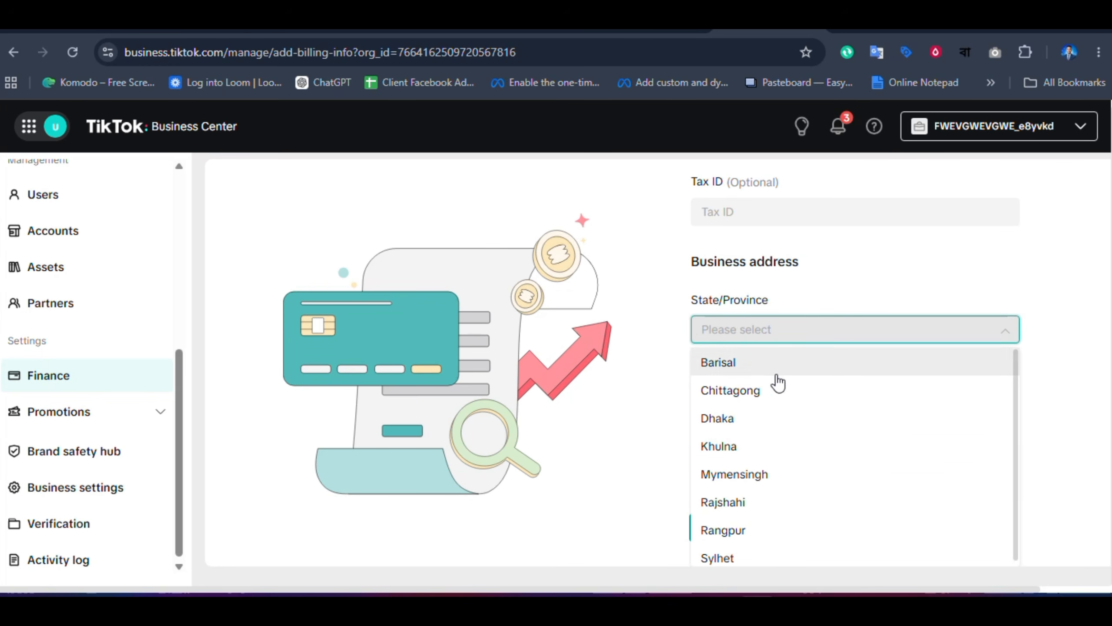
pyautogui.scroll(-1, 1016, 456)
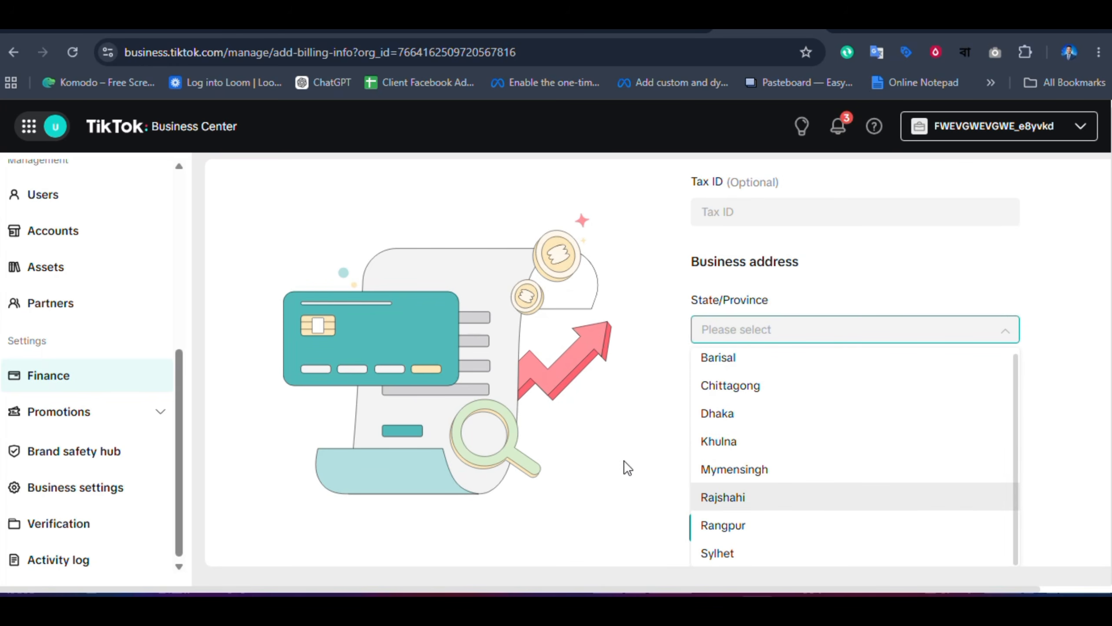
pyautogui.click(609, 450)
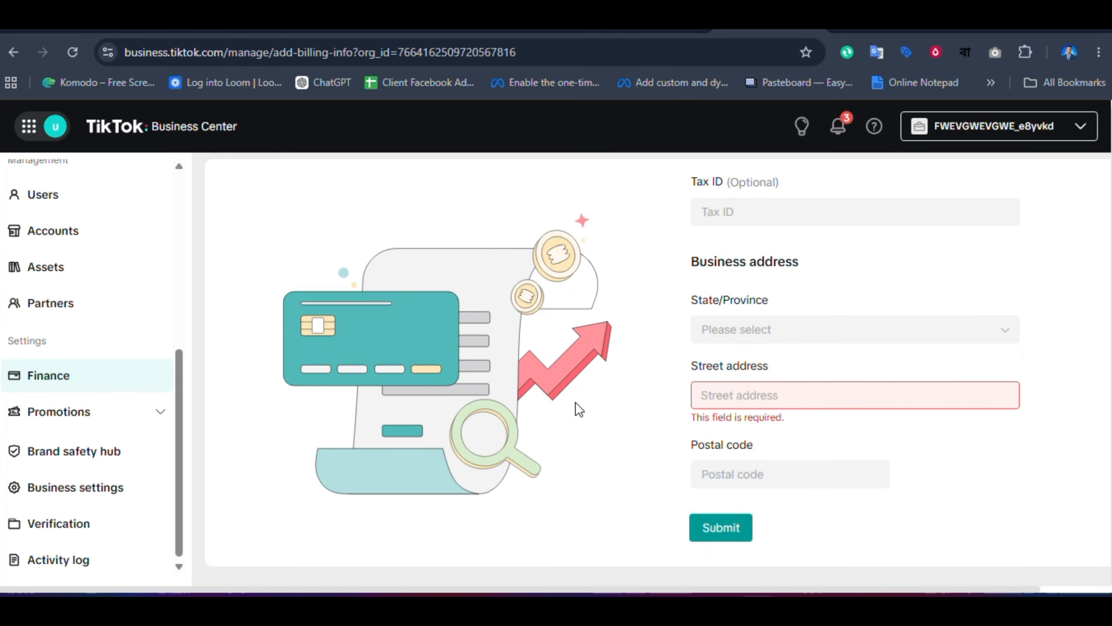
# - Open the Business settings page and examine the account information and Security section
pyautogui.click(90, 489)
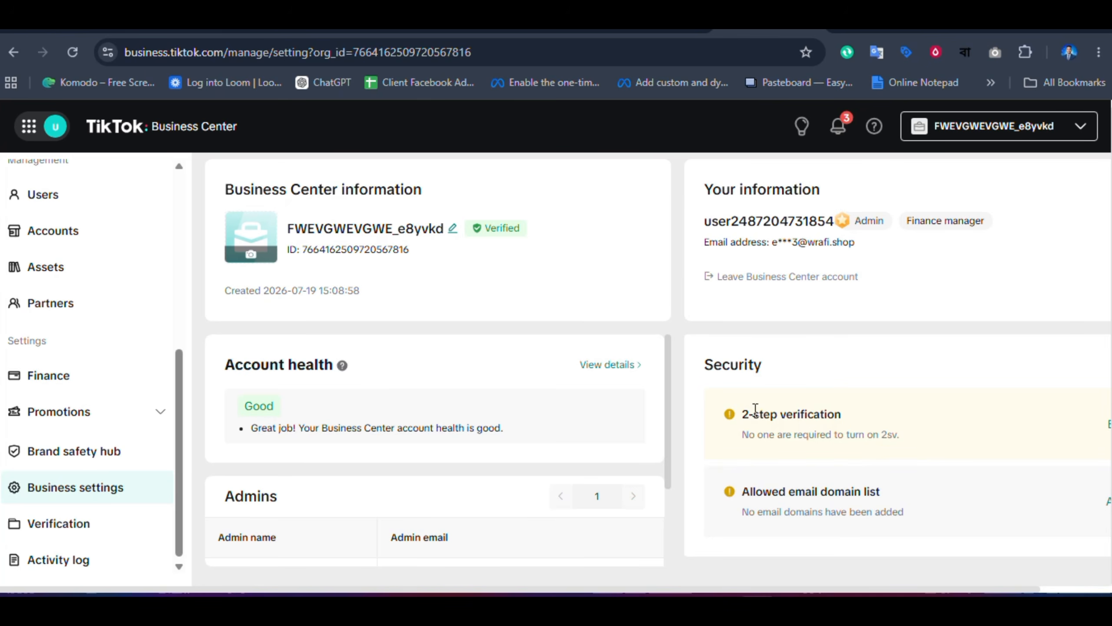
pyautogui.moveTo(703, 366); pyautogui.dragTo(778, 370)
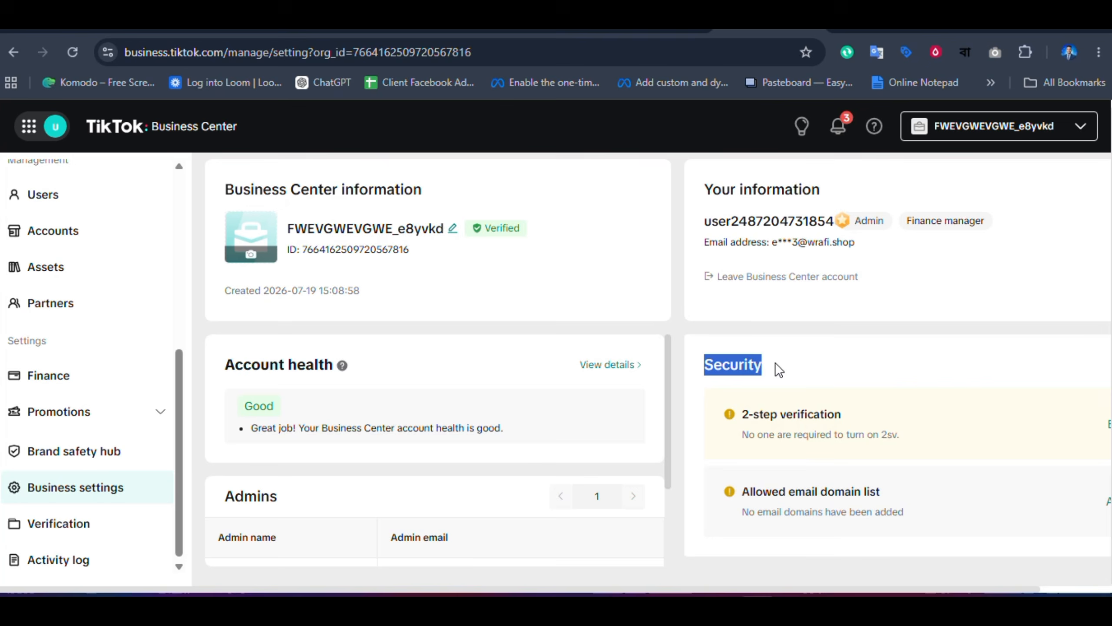
pyautogui.click(810, 362)
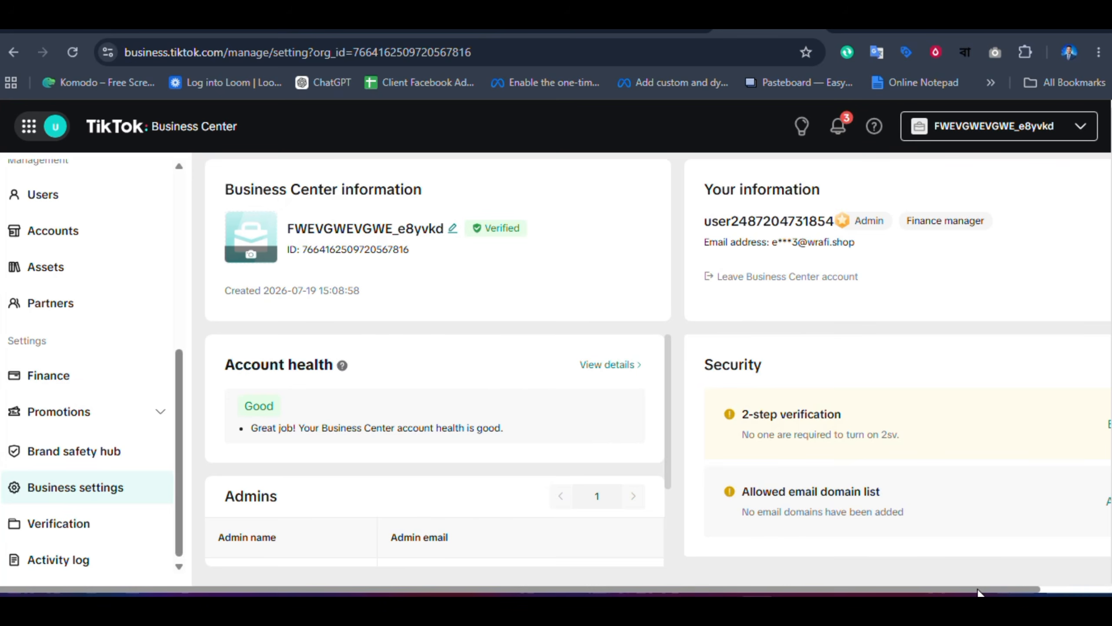
# - Review which members can be required to use 2-step verification, cancel without changes, and check the allowed email domain setting
pyautogui.hscroll(3, 968, 572)
pyautogui.click(1042, 425)
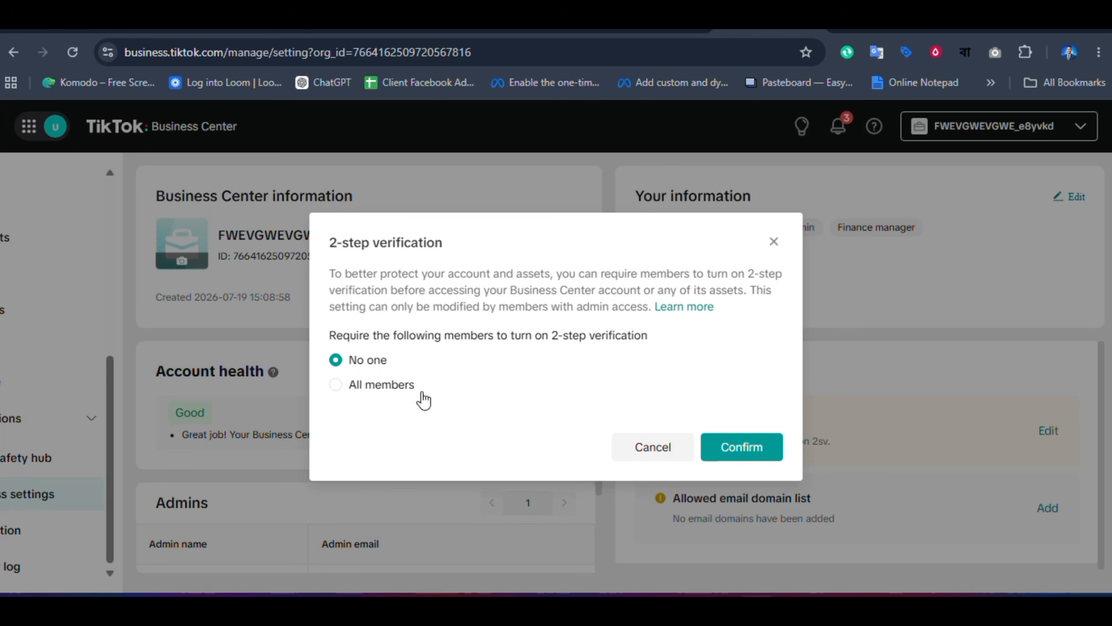
pyautogui.click(653, 447)
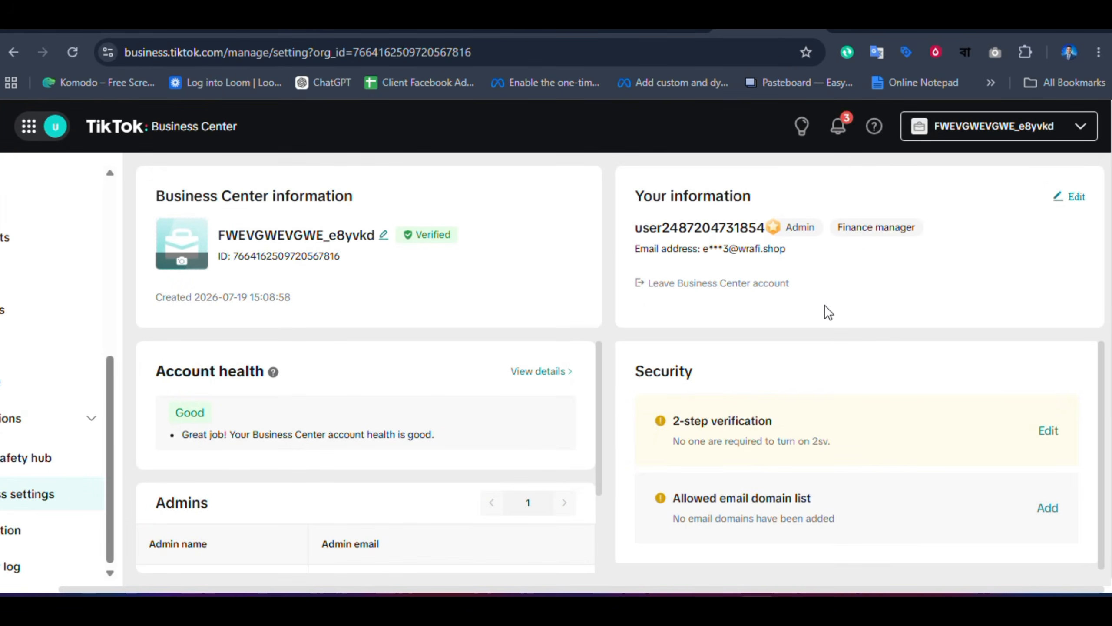
pyautogui.scroll(-1, 1106, 482)
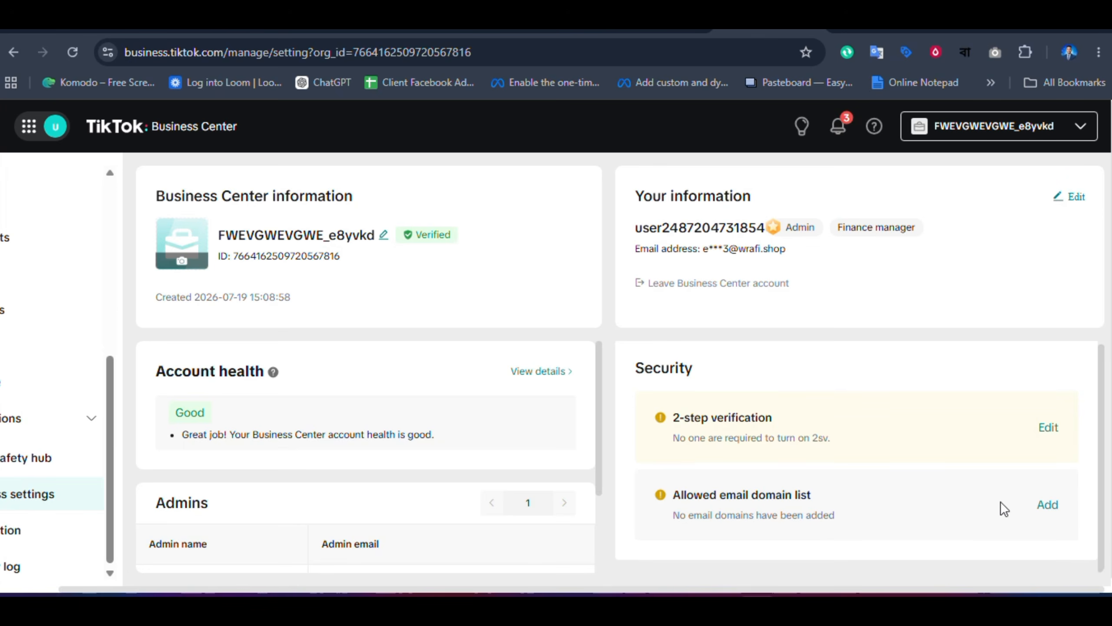
# - Examine the Admins list in the business settings, including the admin's name and email address
pyautogui.moveTo(600, 473); pyautogui.dragTo(612, 553)
pyautogui.moveTo(155, 386); pyautogui.dragTo(232, 397)
pyautogui.moveTo(246, 469); pyautogui.dragTo(142, 471)
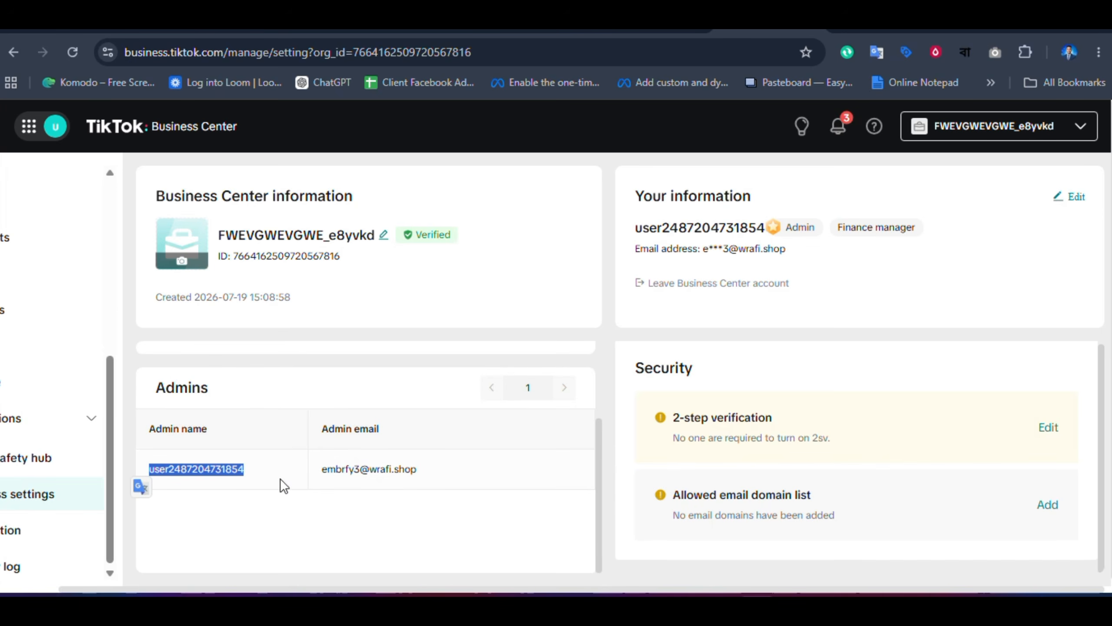
pyautogui.moveTo(322, 470); pyautogui.dragTo(431, 476)
pyautogui.click(463, 476)
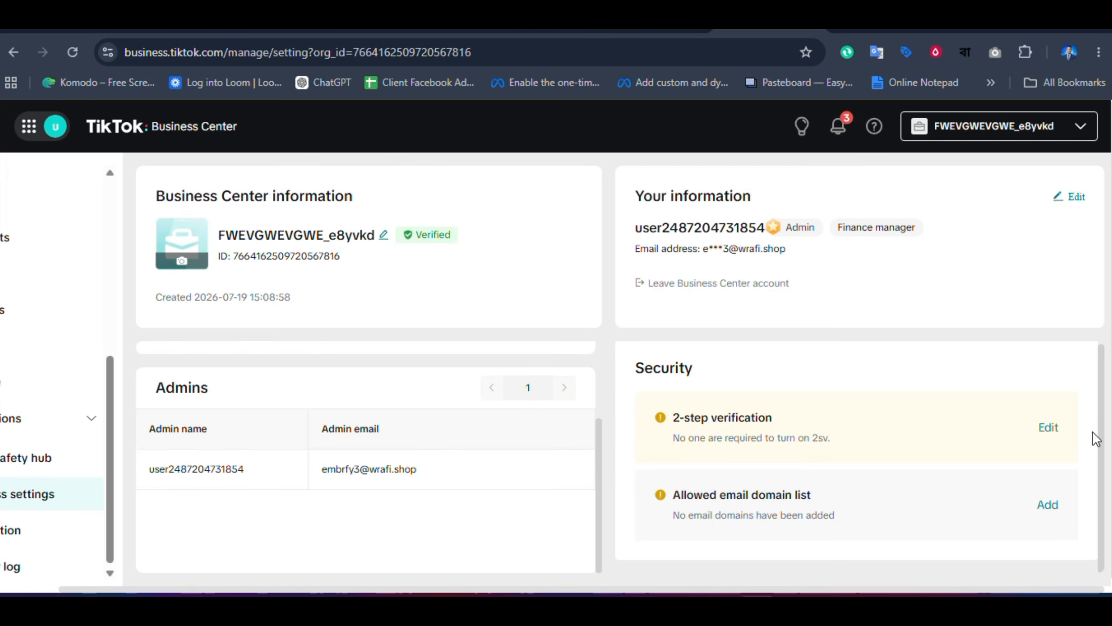
pyautogui.scroll(1, 1095, 407)
pyautogui.moveTo(602, 465); pyautogui.dragTo(620, 330)
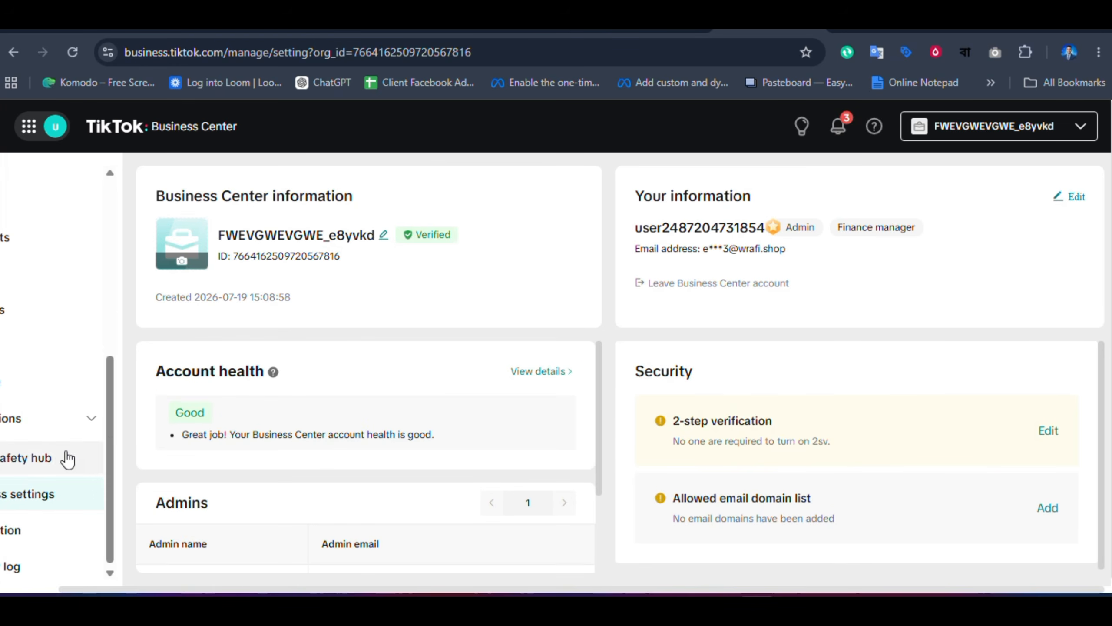
# - Open the Business info section of the Verification page and examine the primary contact details
pyautogui.moveTo(184, 593); pyautogui.dragTo(95, 592)
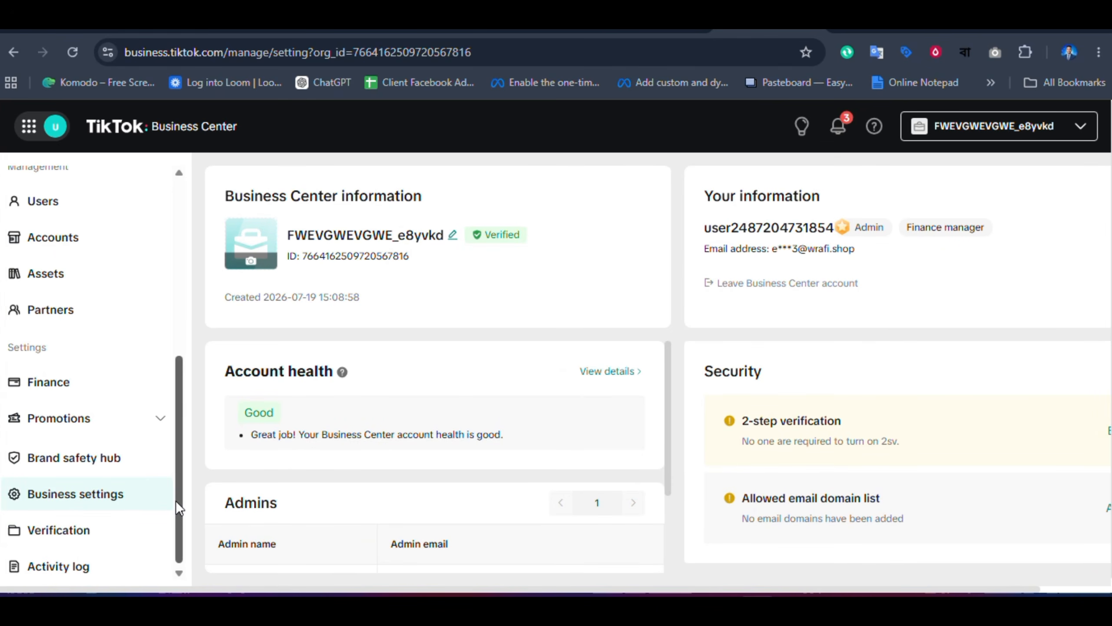
pyautogui.moveTo(176, 501); pyautogui.dragTo(175, 517)
pyautogui.click(67, 530)
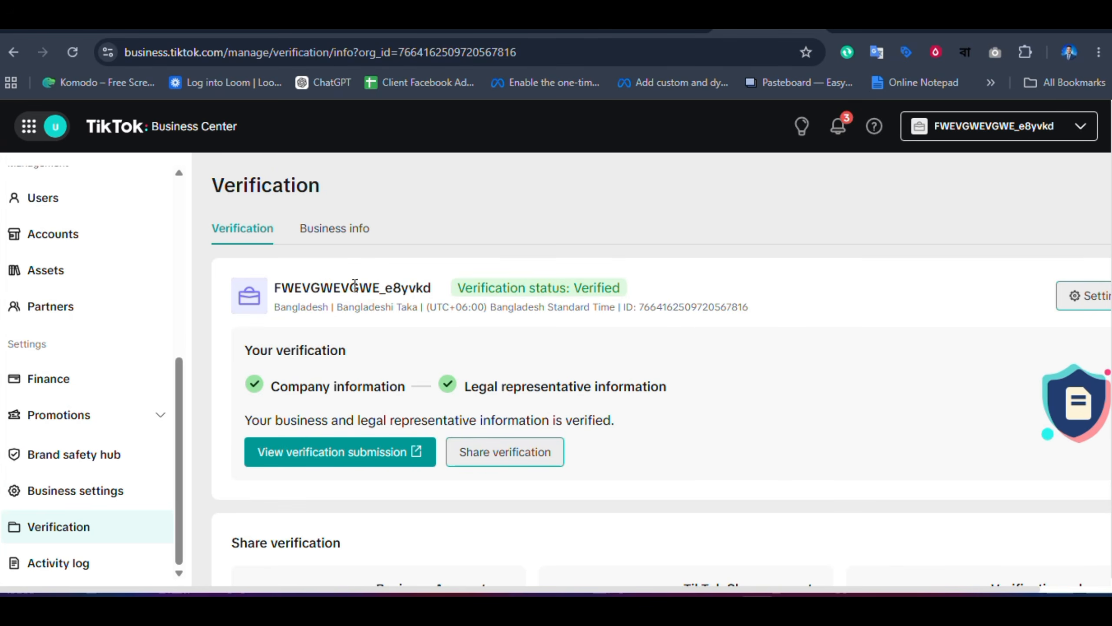
pyautogui.click(313, 232)
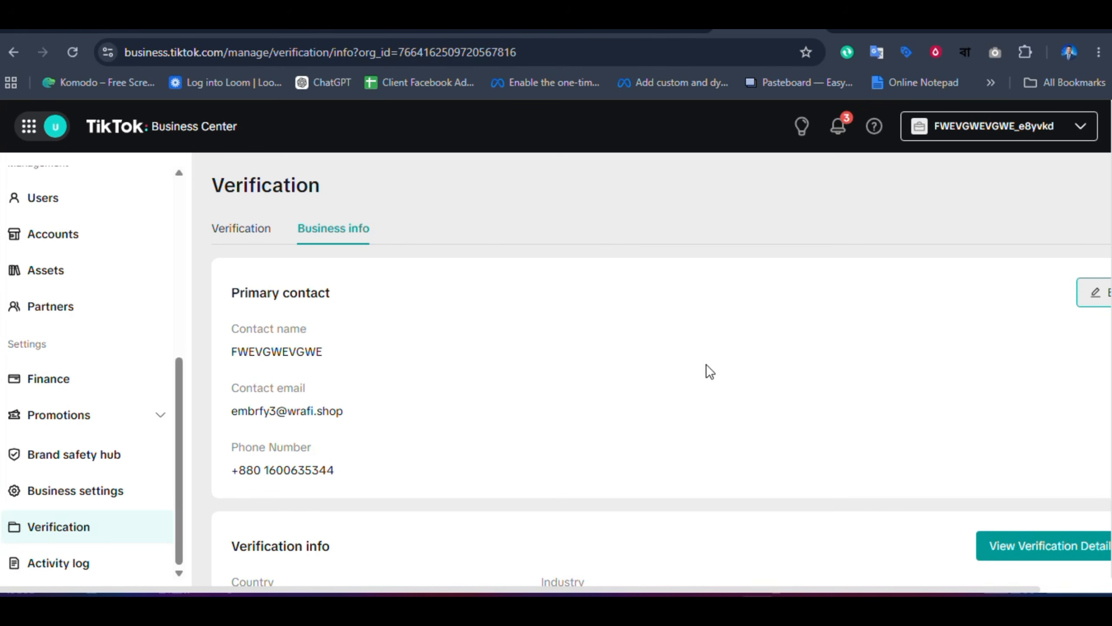
pyautogui.scroll(-1, 652, 372)
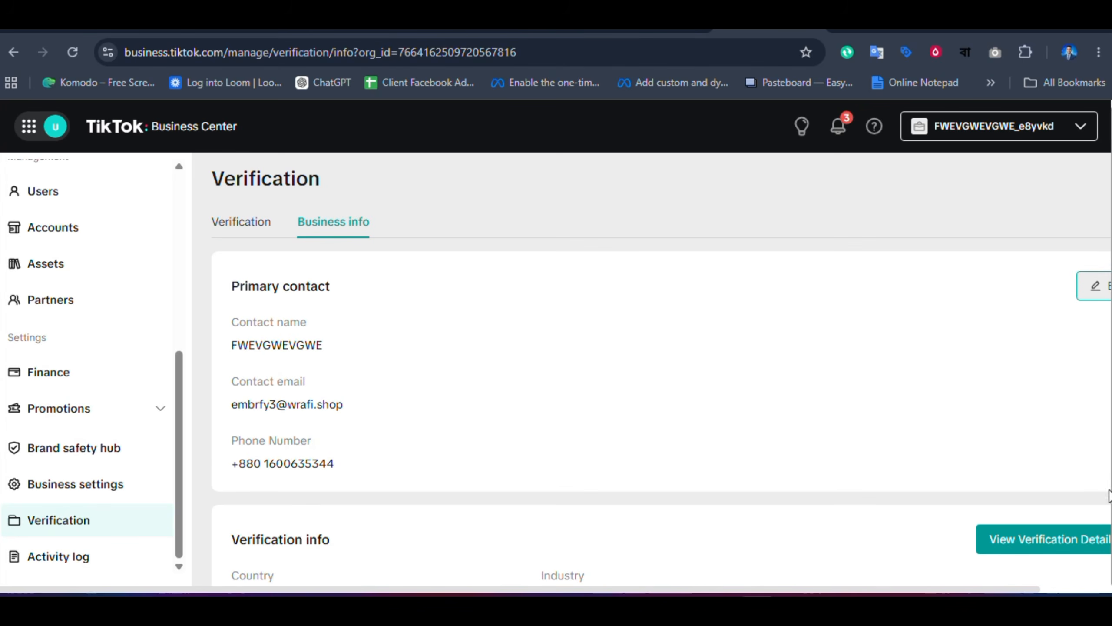
pyautogui.moveTo(1022, 589); pyautogui.dragTo(1101, 592)
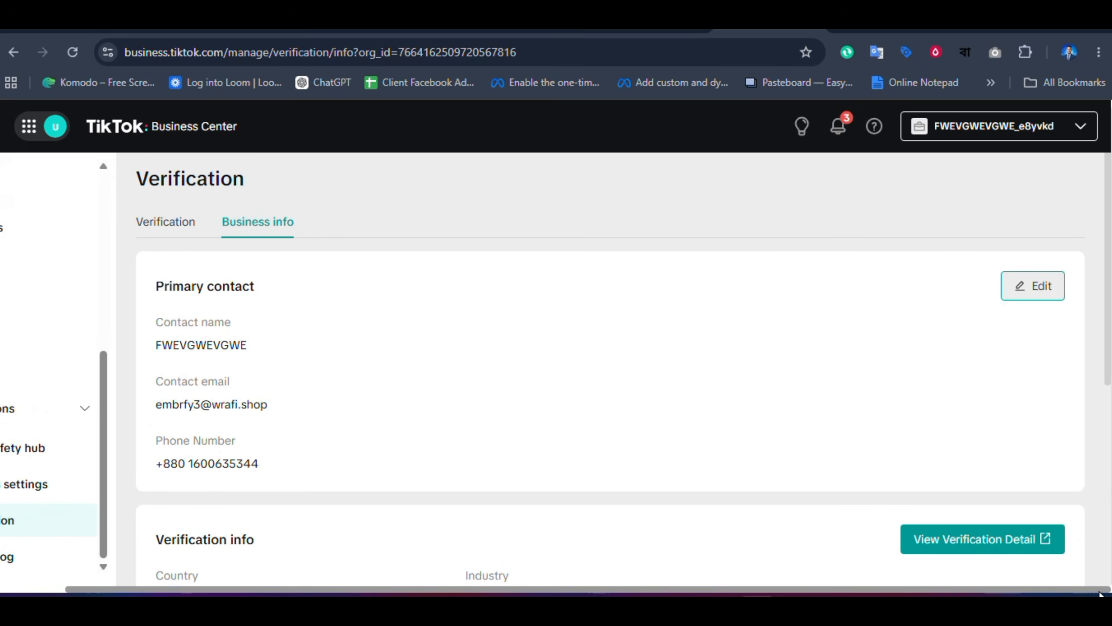
# - Examine the verification info, including the country, legal representative certificate, company and business license document
pyautogui.scroll(-3, 609, 368)
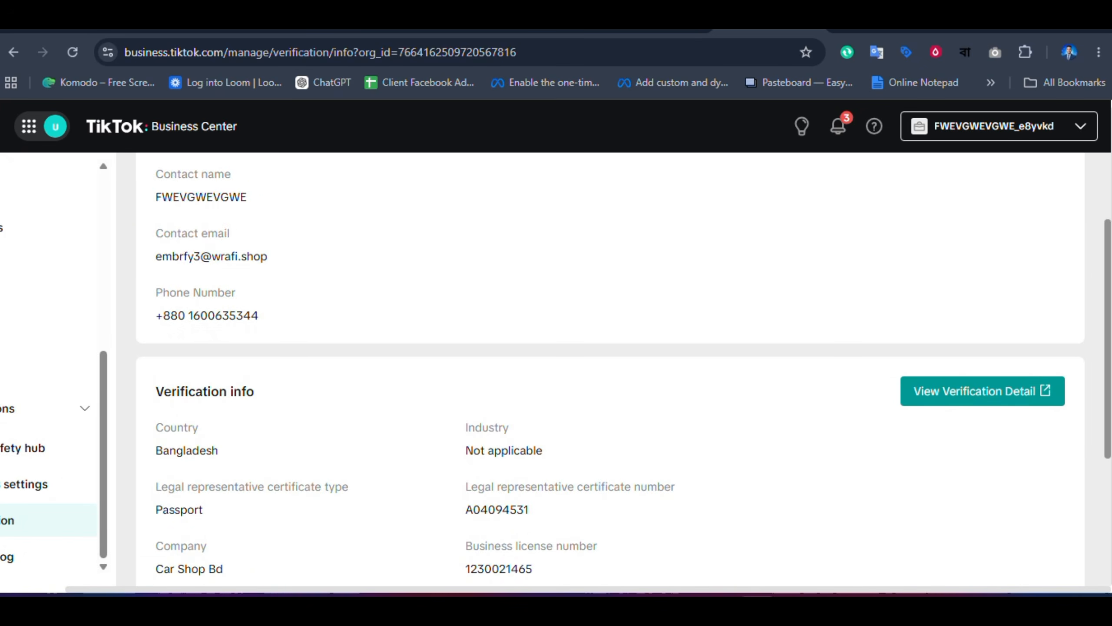
pyautogui.scroll(-4, 609, 368)
pyautogui.scroll(2, 609, 368)
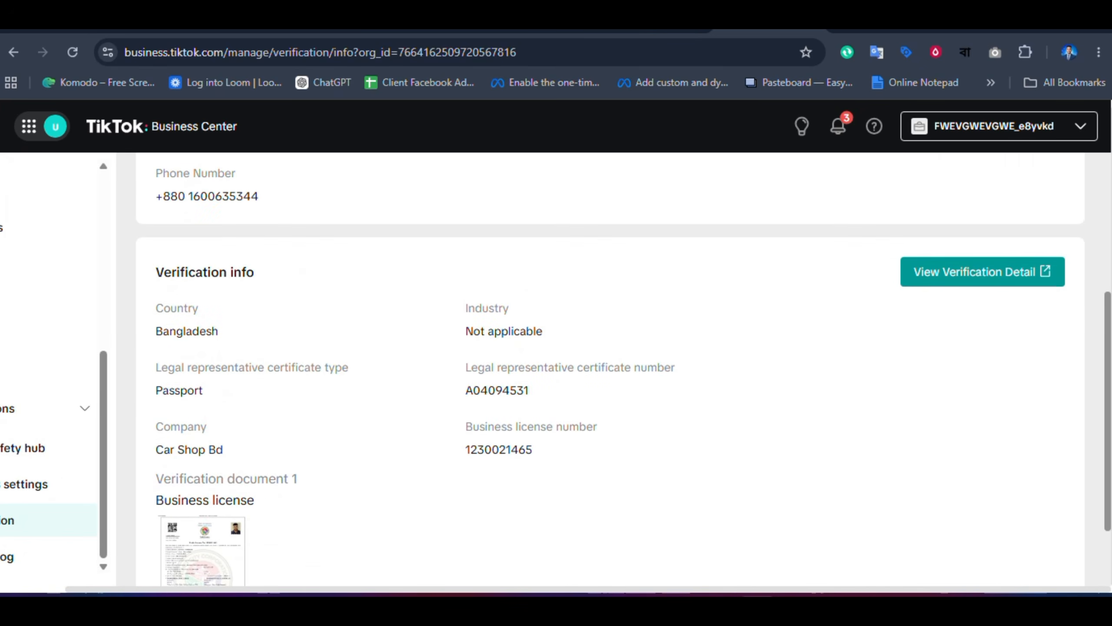
pyautogui.scroll(1, 609, 368)
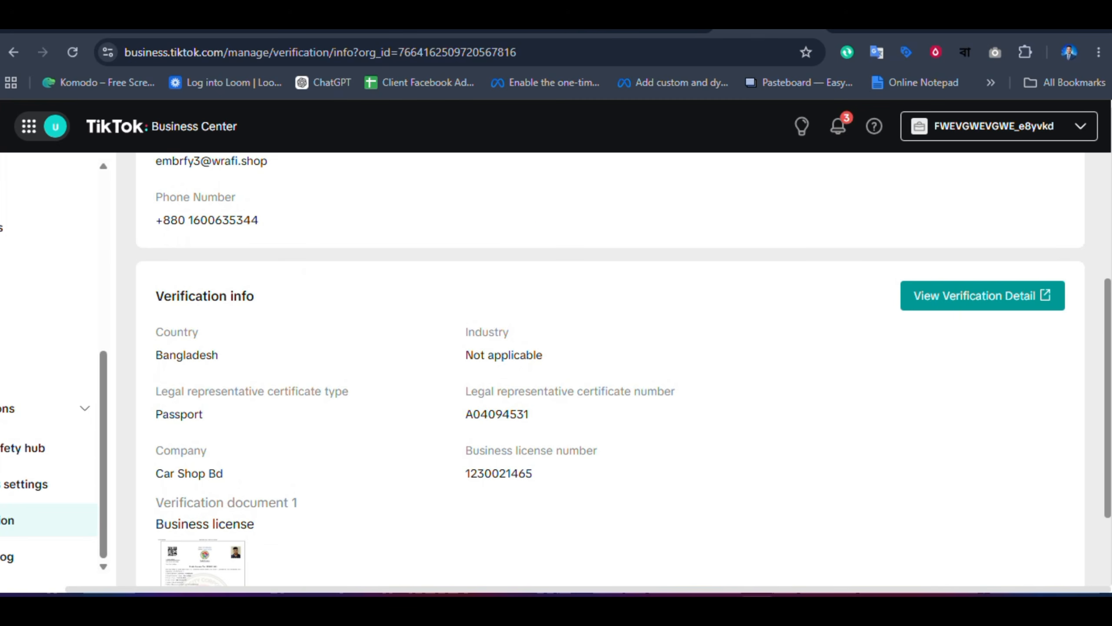
pyautogui.scroll(-3, 609, 368)
pyautogui.scroll(7, 609, 368)
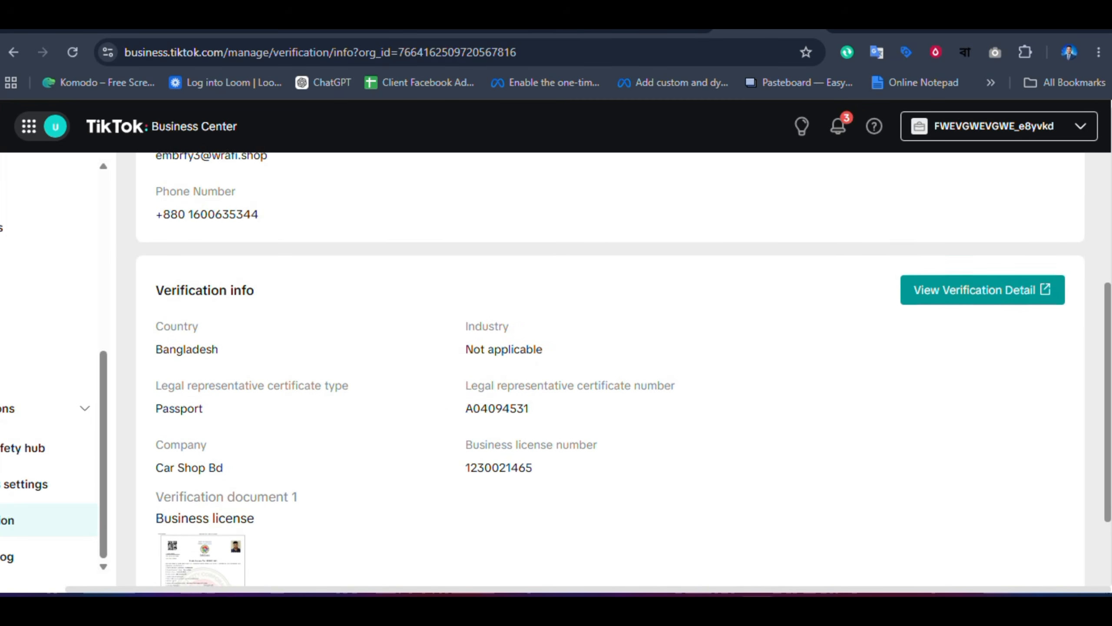
pyautogui.scroll(1, 609, 368)
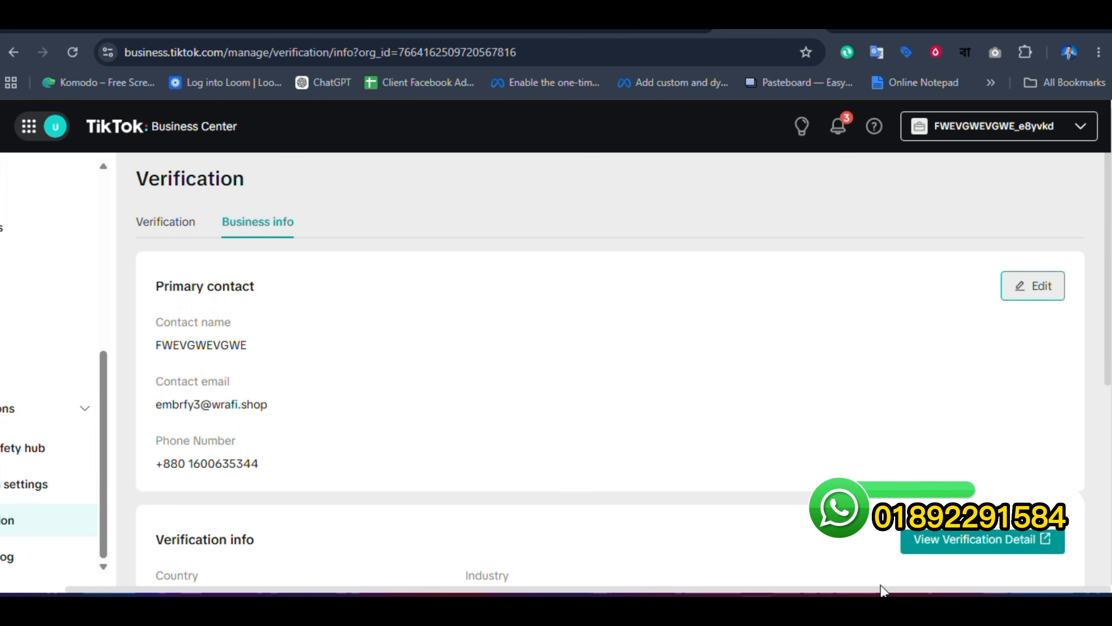
# - Return to the verification status overview and check the company and legal representative verification
pyautogui.moveTo(881, 592); pyautogui.dragTo(815, 591)
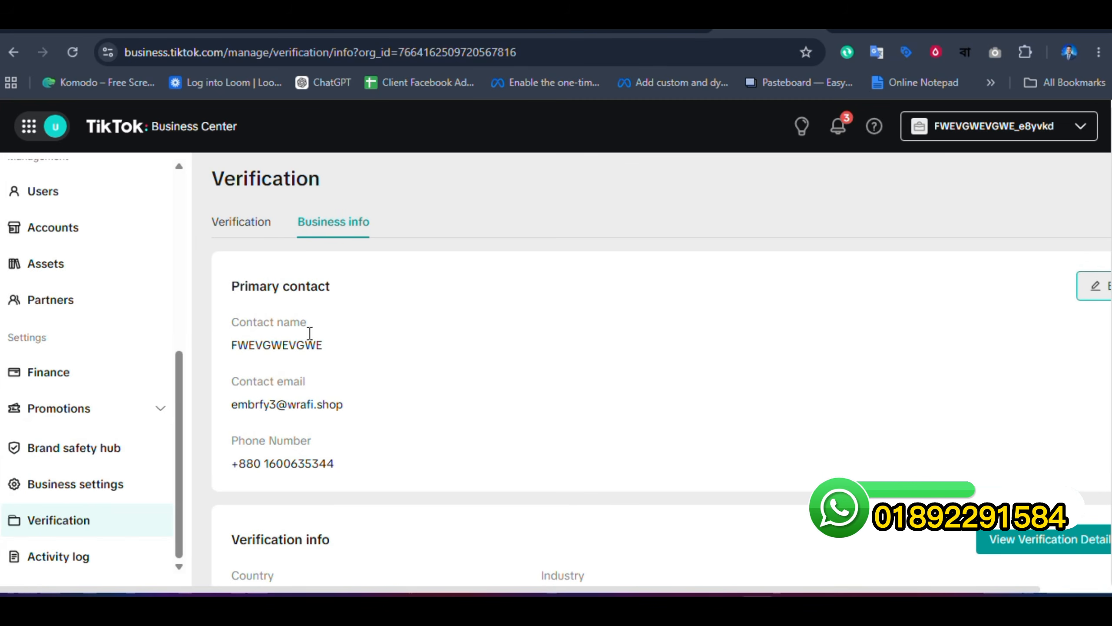
pyautogui.click(249, 228)
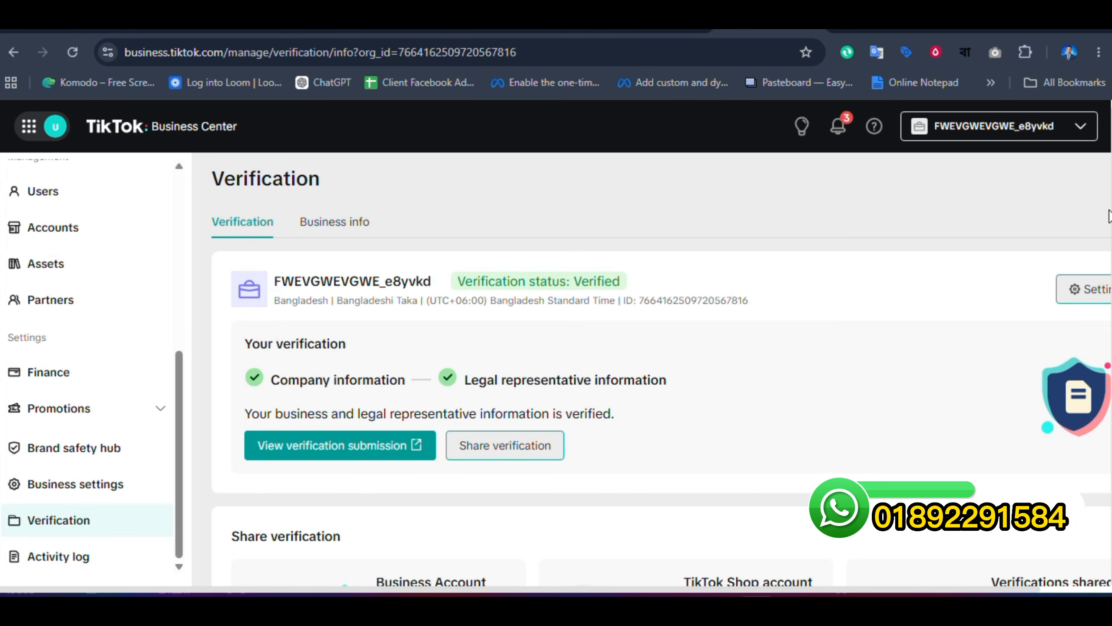
pyautogui.scroll(1, 653, 373)
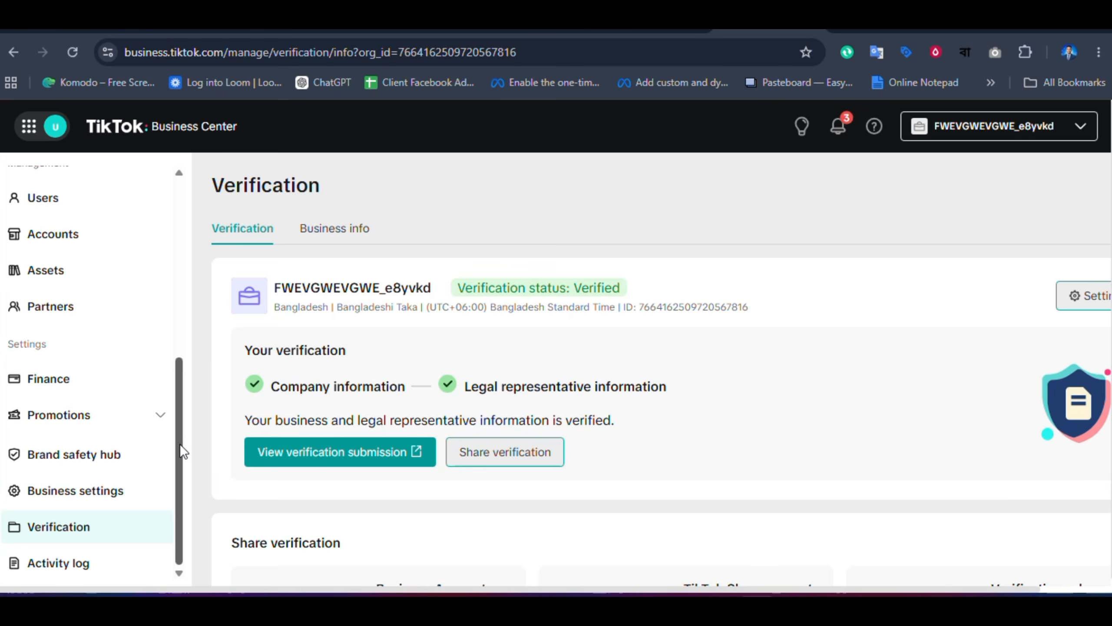
# - Open the Accounts page and examine the advertiser account's status, owner, linked assets, members and available actions
pyautogui.moveTo(176, 395); pyautogui.dragTo(208, 218)
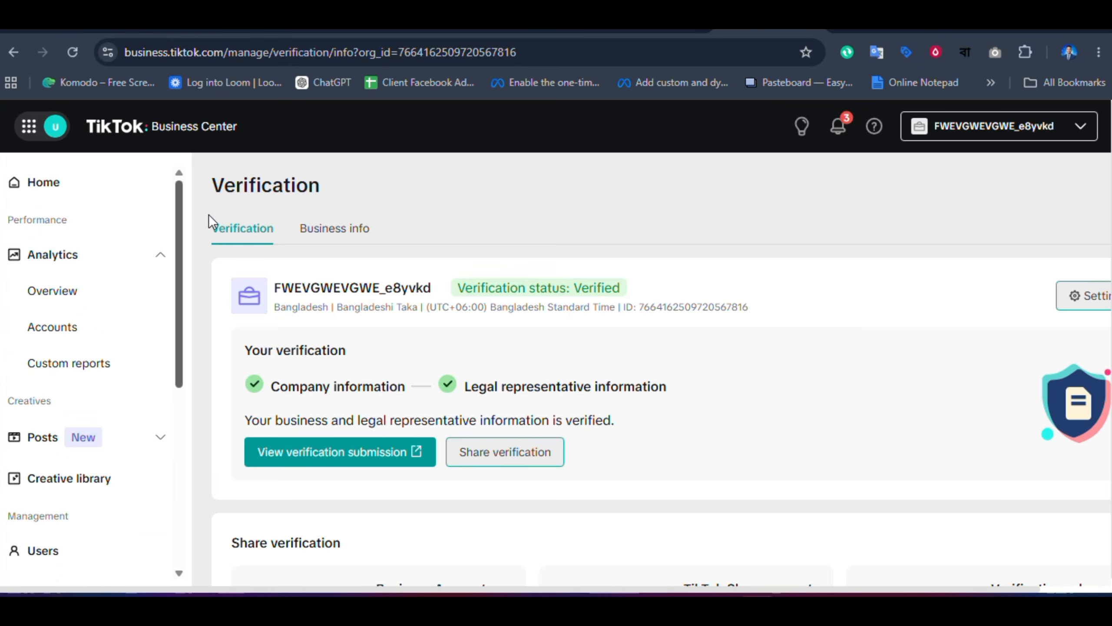
pyautogui.click(167, 254)
pyautogui.click(161, 335)
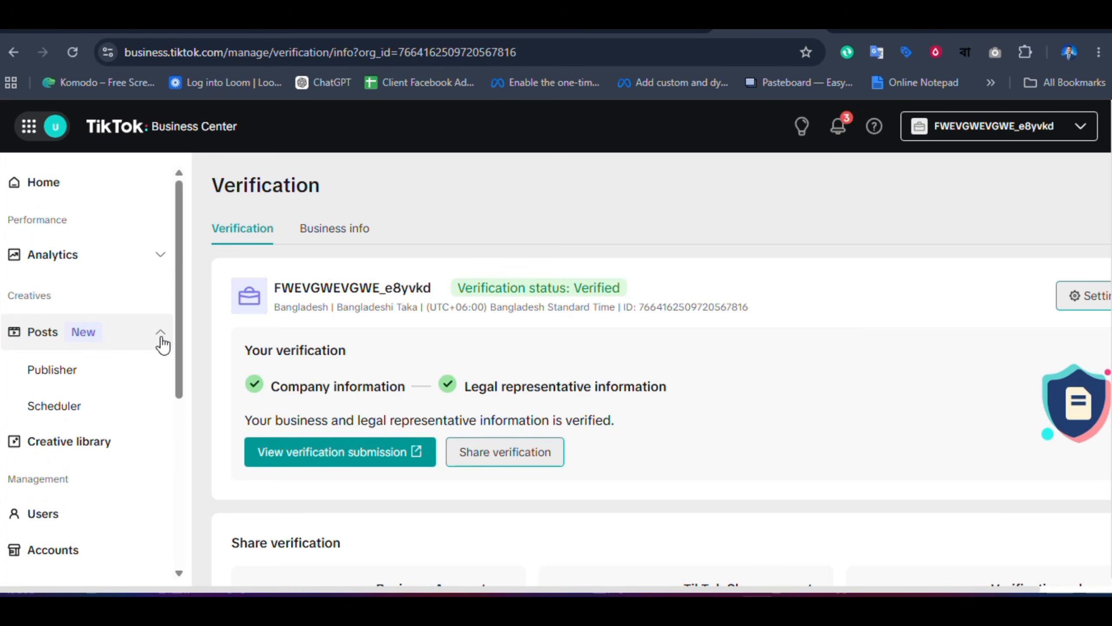
pyautogui.click(163, 322)
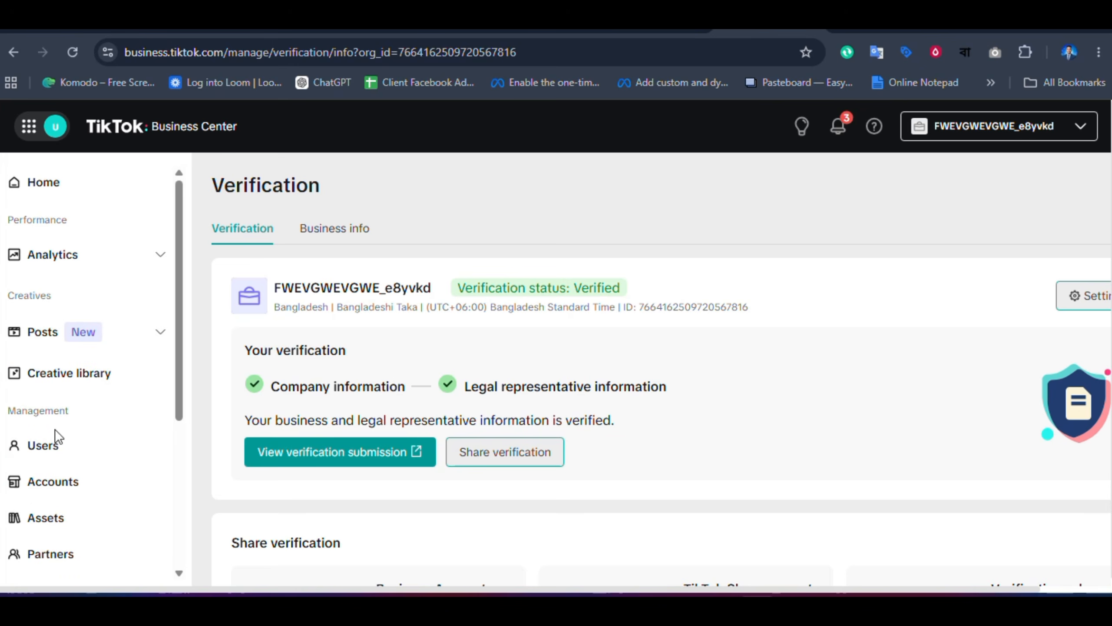
pyautogui.click(66, 486)
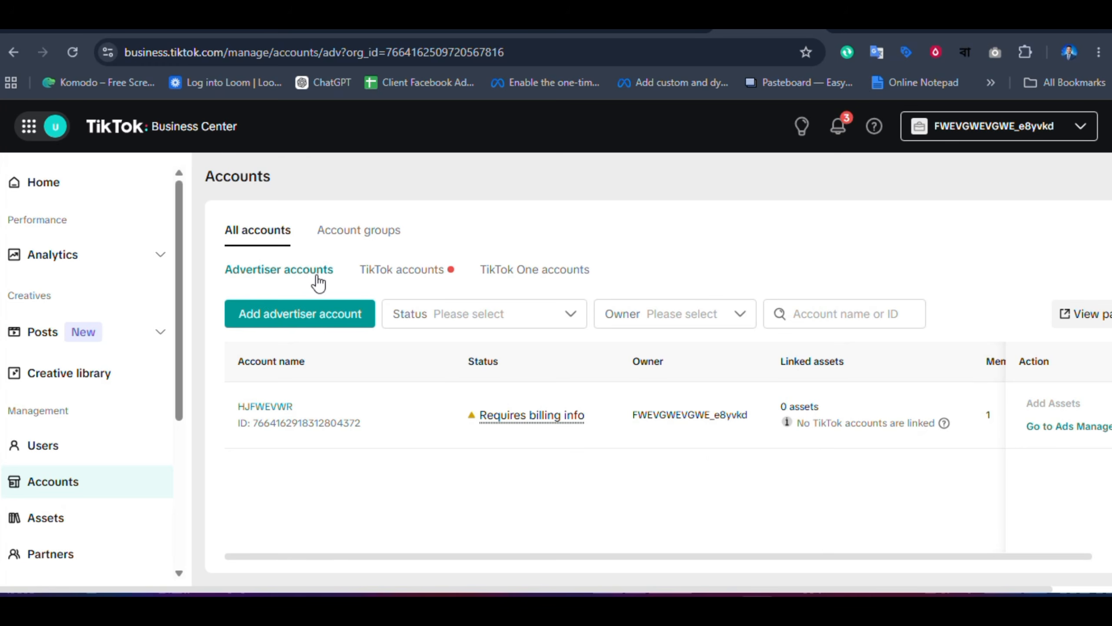
pyautogui.moveTo(537, 554); pyautogui.dragTo(963, 557)
pyautogui.moveTo(1026, 594); pyautogui.dragTo(1087, 594)
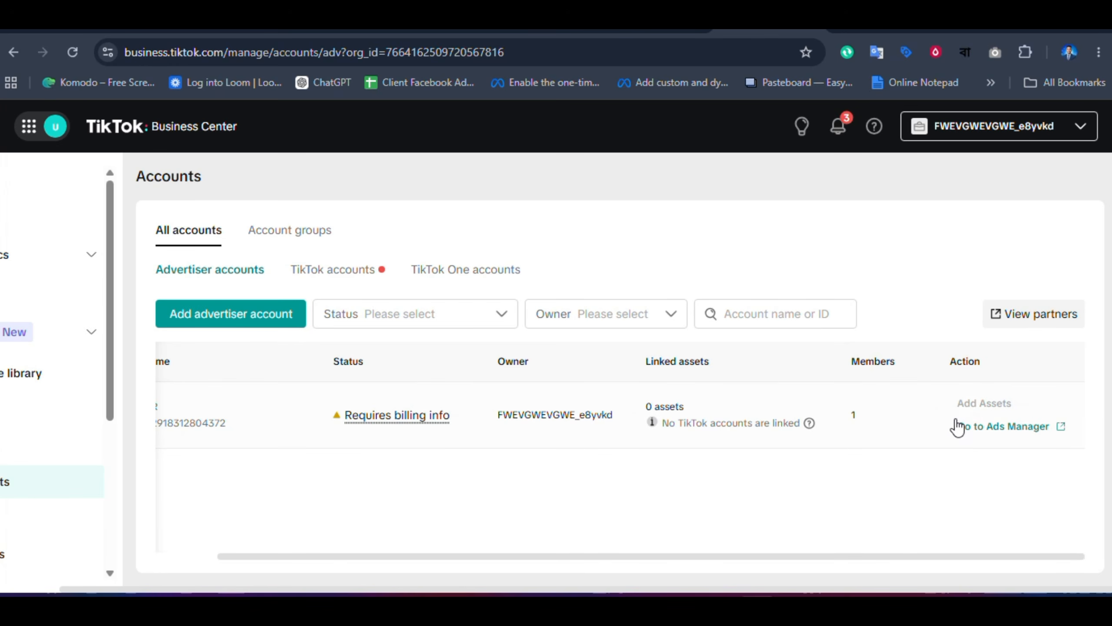
# - Open the advertiser account in Ads Manager, confirming compliance with the Politics, Governments, and Elections Advertising Policy and dismissing the advertising agreement notice
pyautogui.click(972, 434)
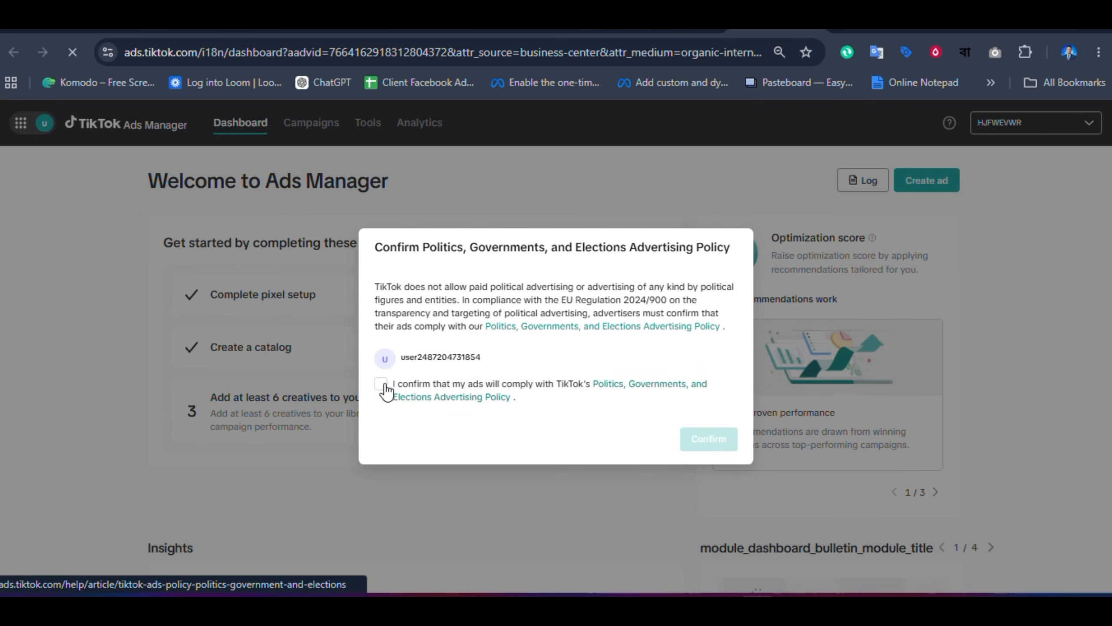
pyautogui.click(381, 384)
pyautogui.click(716, 436)
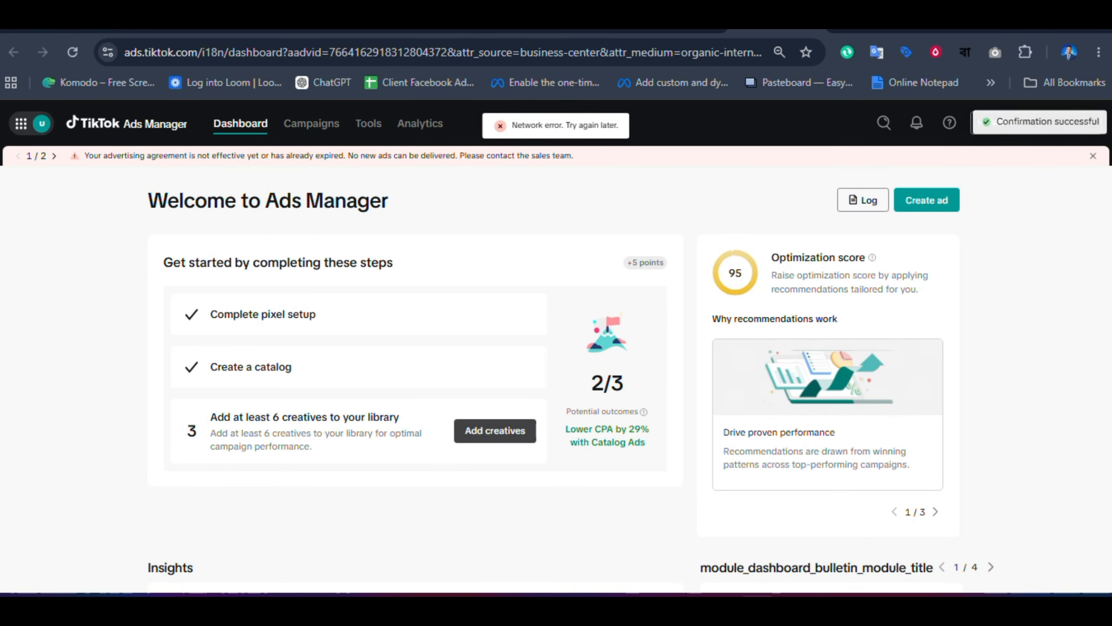
pyautogui.click(1093, 156)
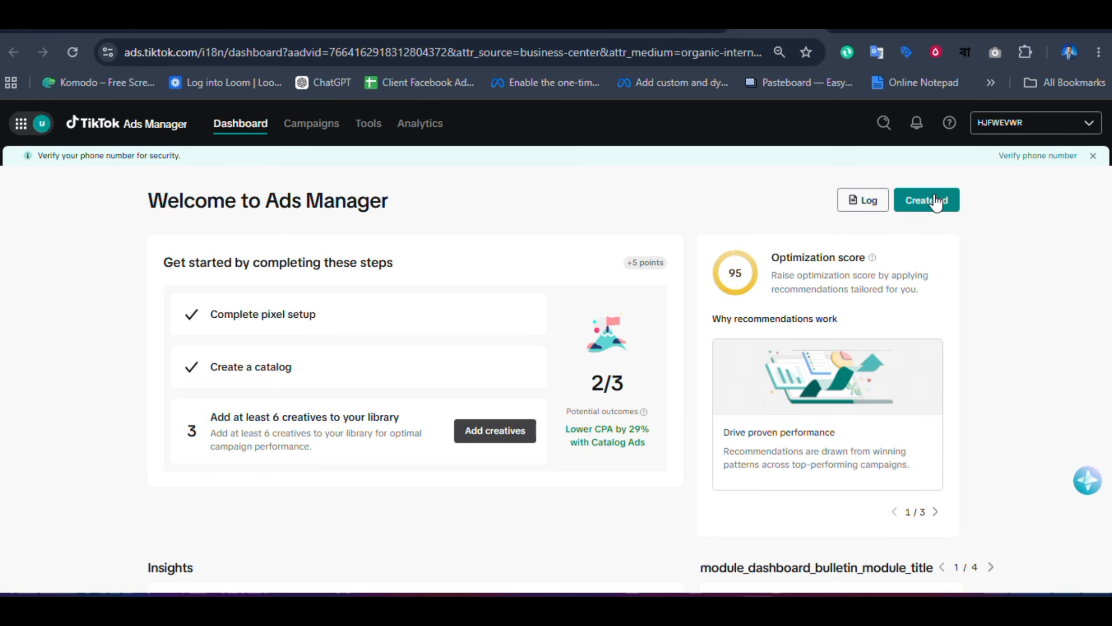
# - Review the dashboard insights, then start creating an ad and accept the Anti-Discrimination Ad Policy
pyautogui.scroll(-5, 1087, 301)
pyautogui.scroll(-3, 557, 380)
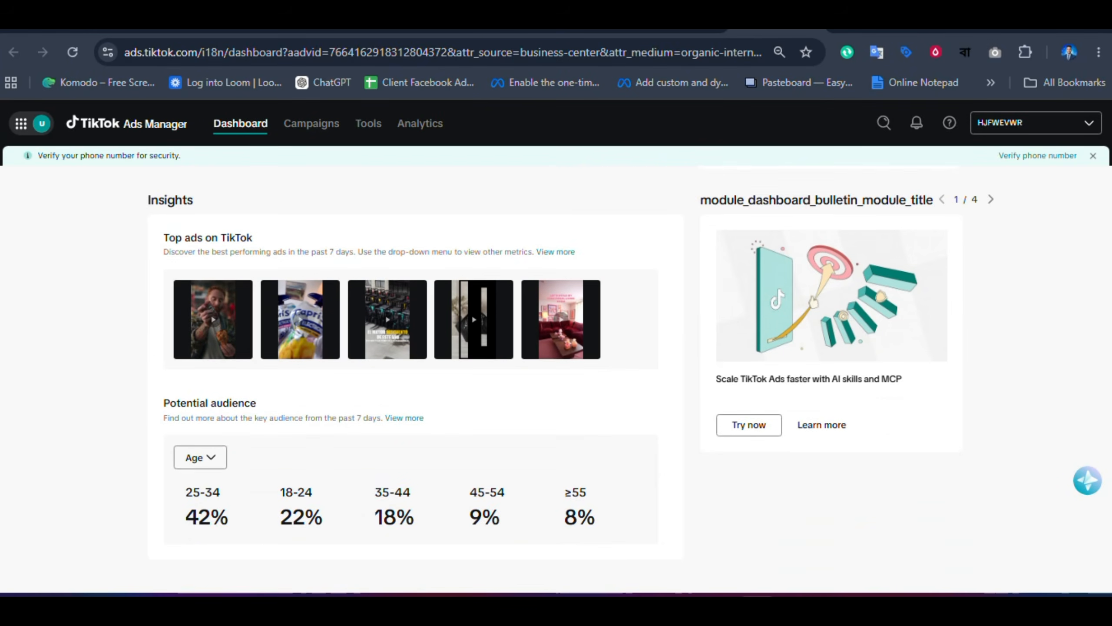
pyautogui.scroll(8, 557, 379)
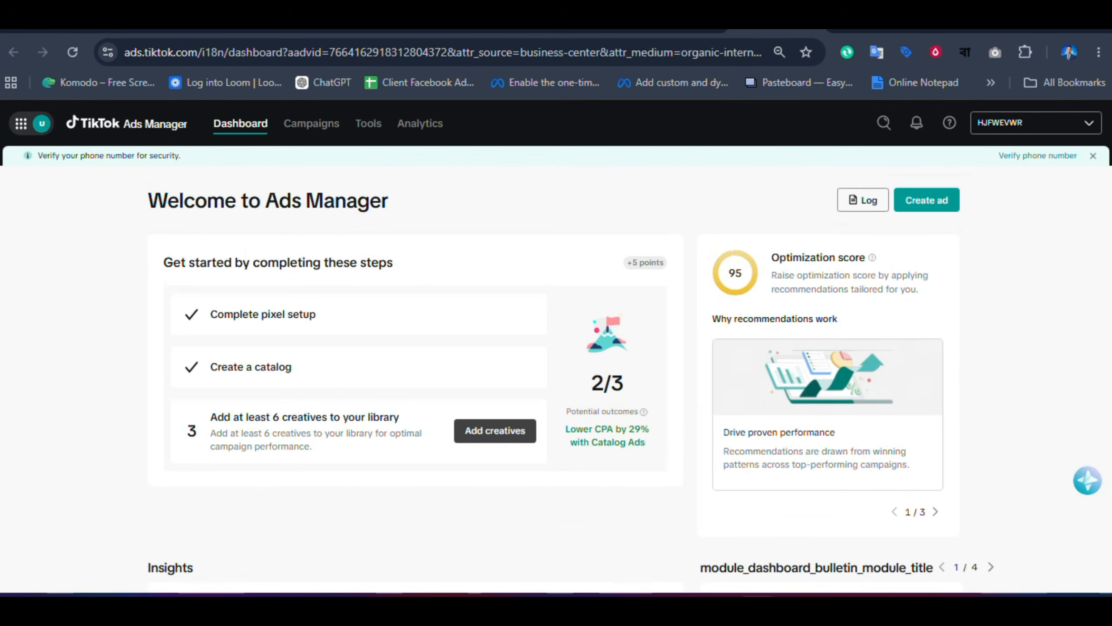
pyautogui.click(916, 202)
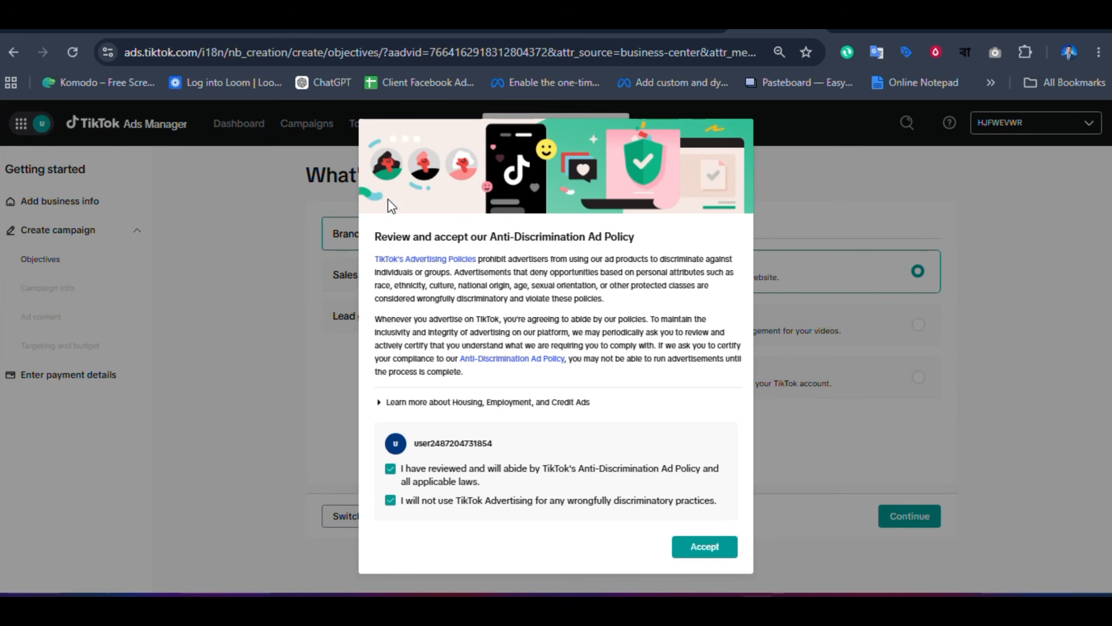
pyautogui.click(704, 549)
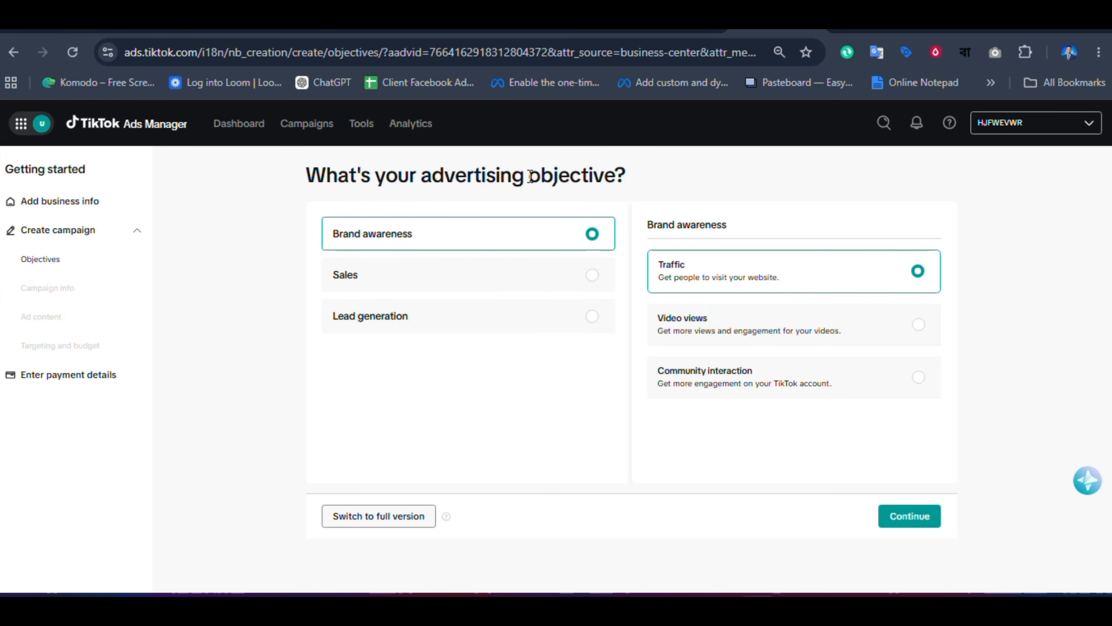
# - Switch campaign creation to the full version and select the Sales objective with Website as the sales destination
pyautogui.click(363, 518)
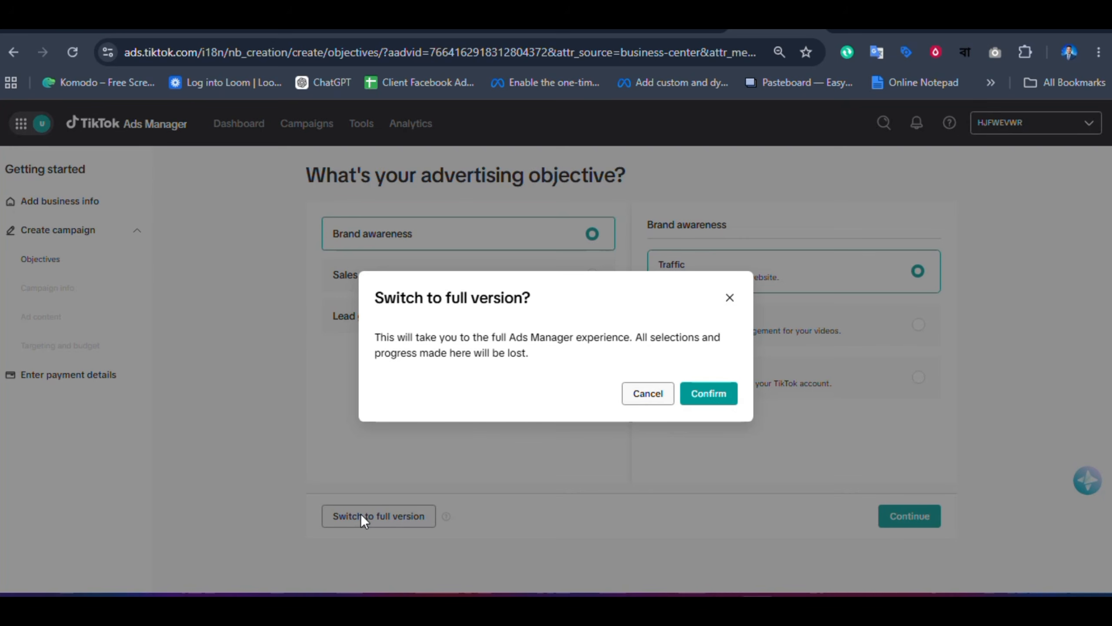
pyautogui.click(706, 396)
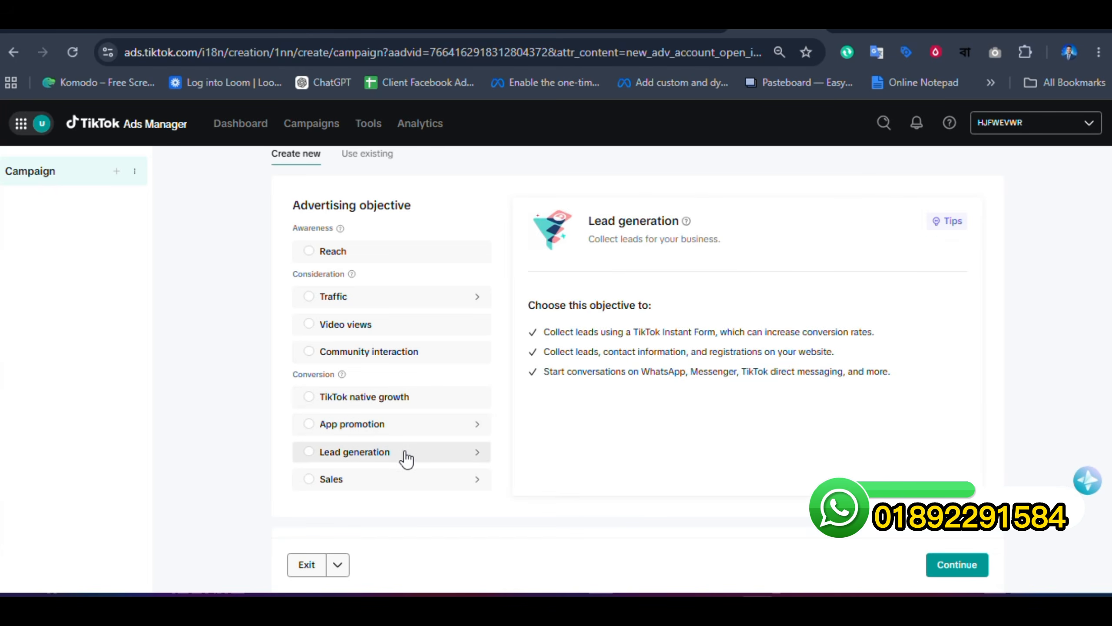
pyautogui.click(390, 482)
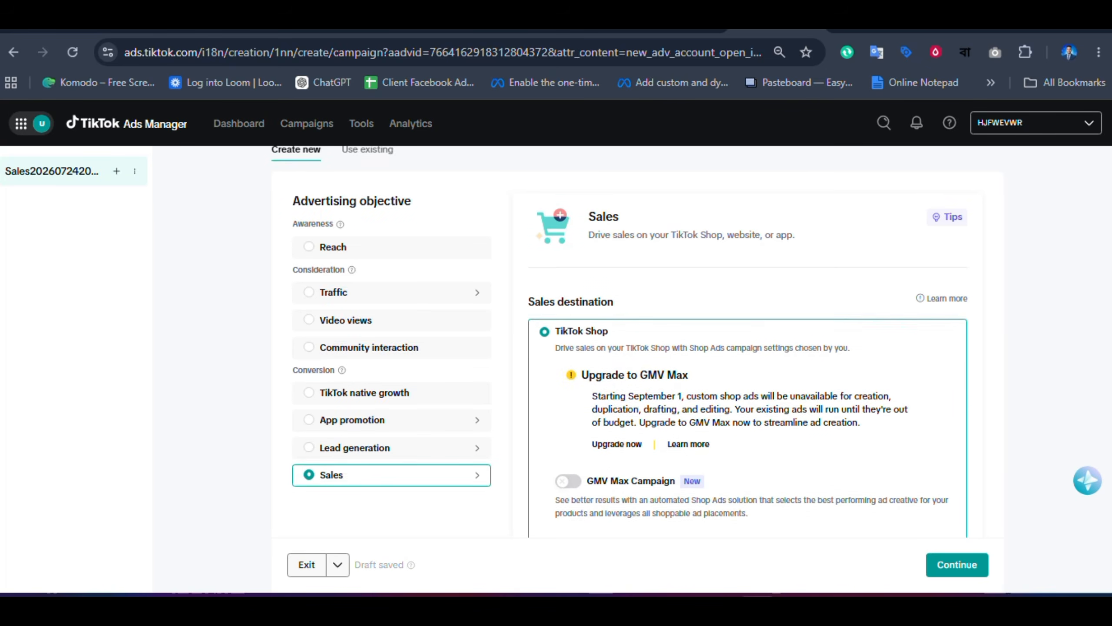
pyautogui.scroll(-2, 620, 342)
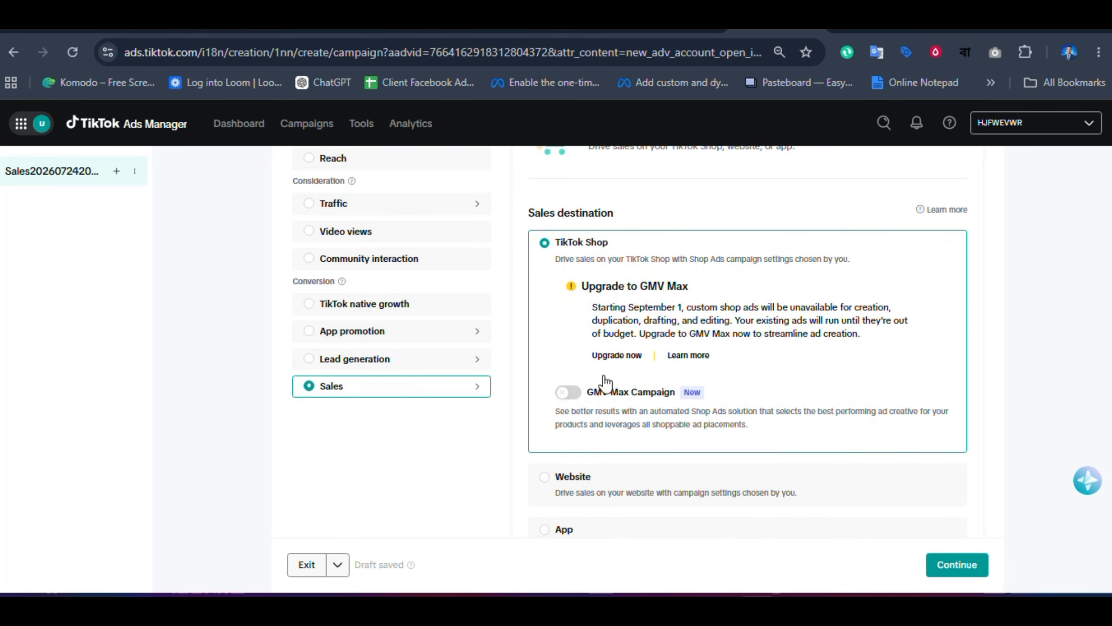
pyautogui.scroll(-3, 926, 482)
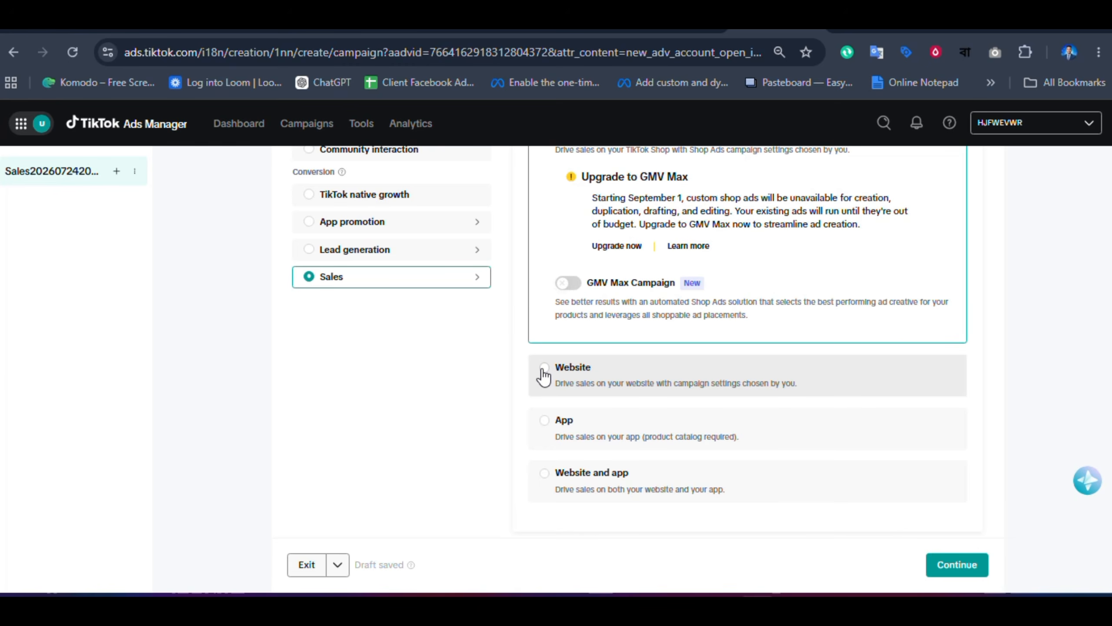
pyautogui.click(724, 378)
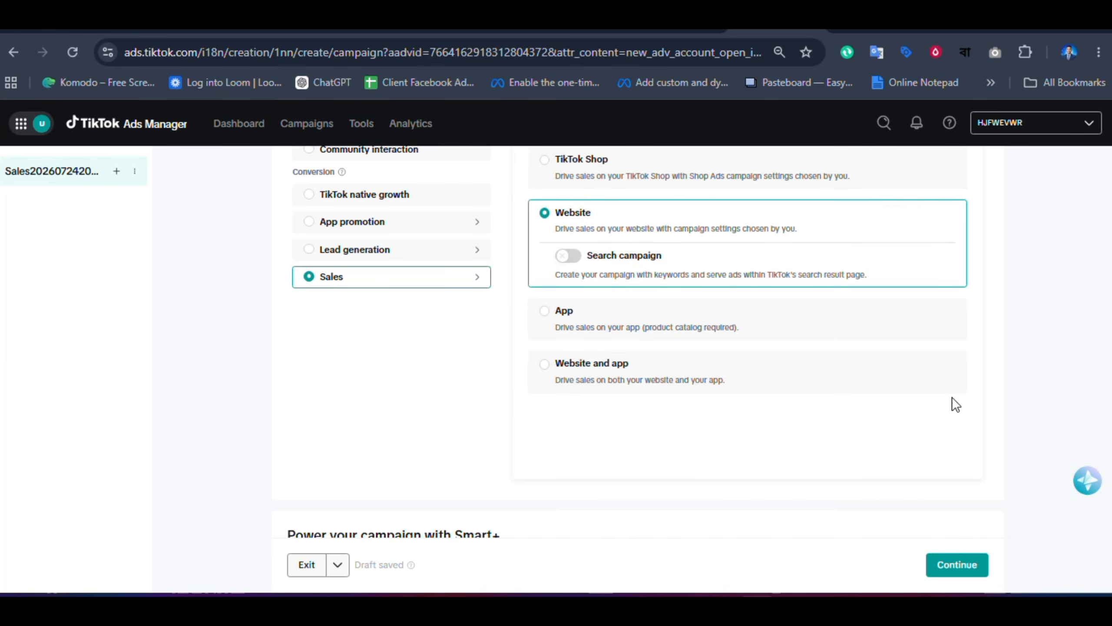
pyautogui.scroll(2, 618, 371)
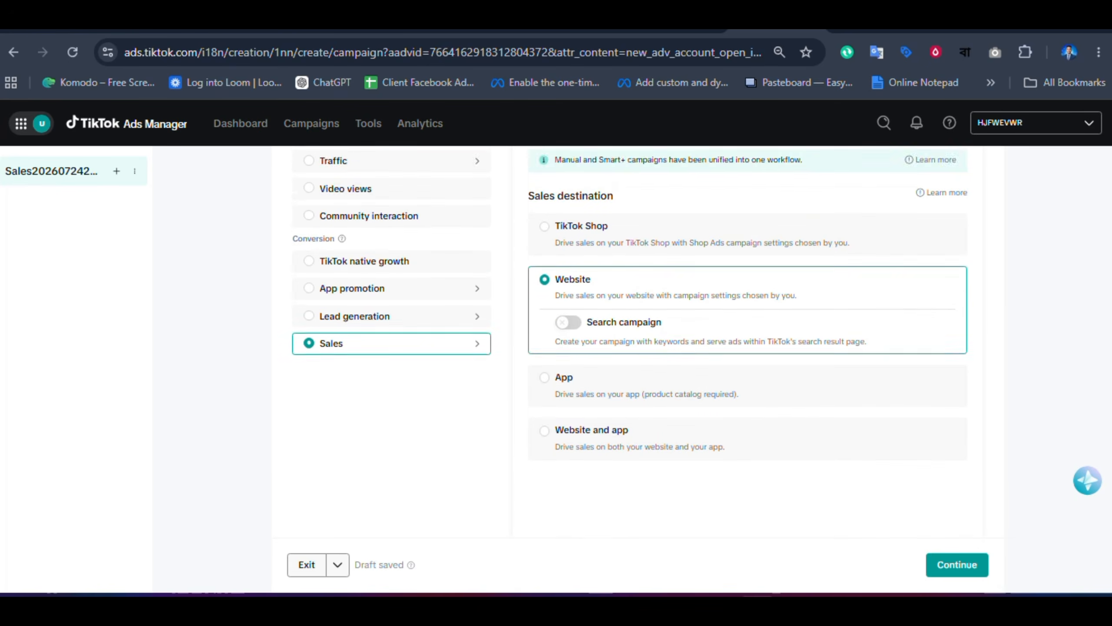
# - Enable Search campaign under the Website sales destination and continue to the ad group settings
pyautogui.click(569, 349)
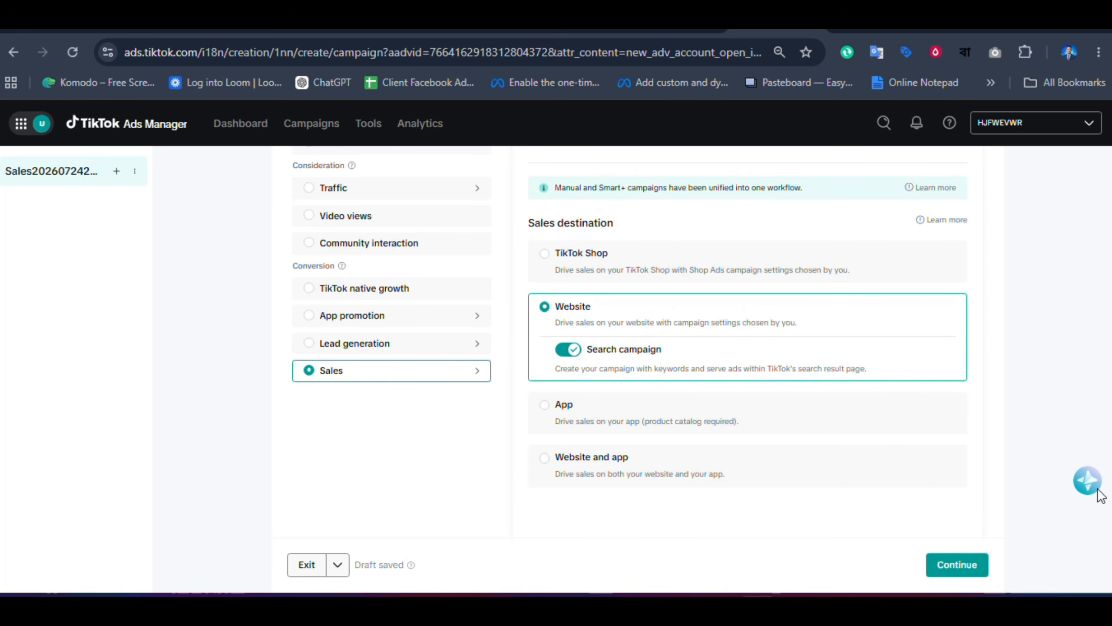
pyautogui.scroll(3, 657, 342)
pyautogui.scroll(-1, 657, 342)
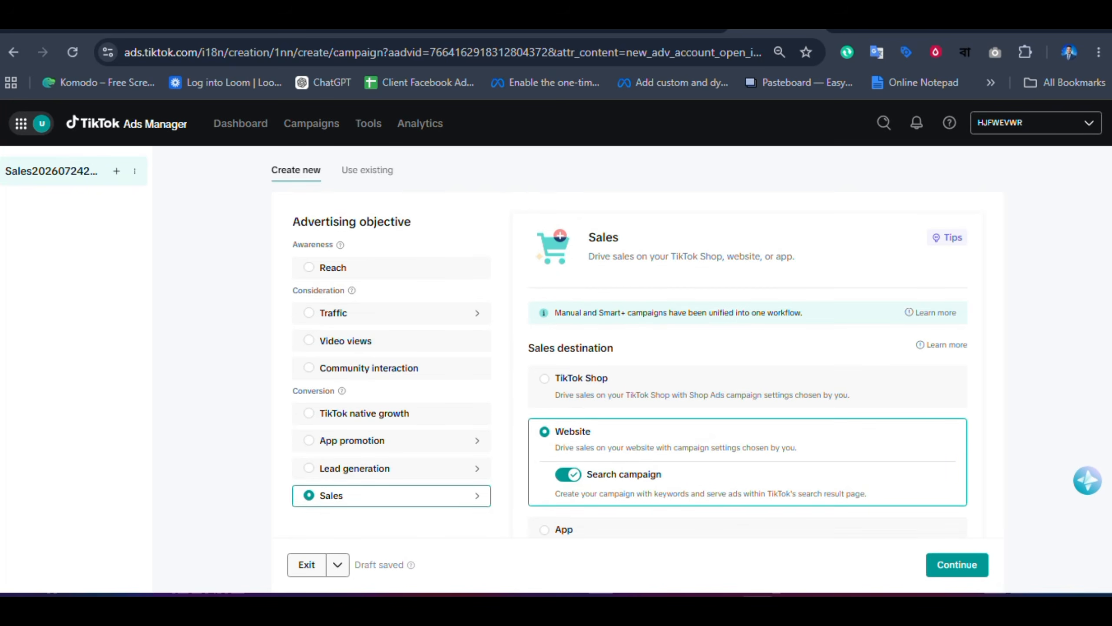
pyautogui.scroll(-2, 657, 342)
pyautogui.scroll(3, 657, 342)
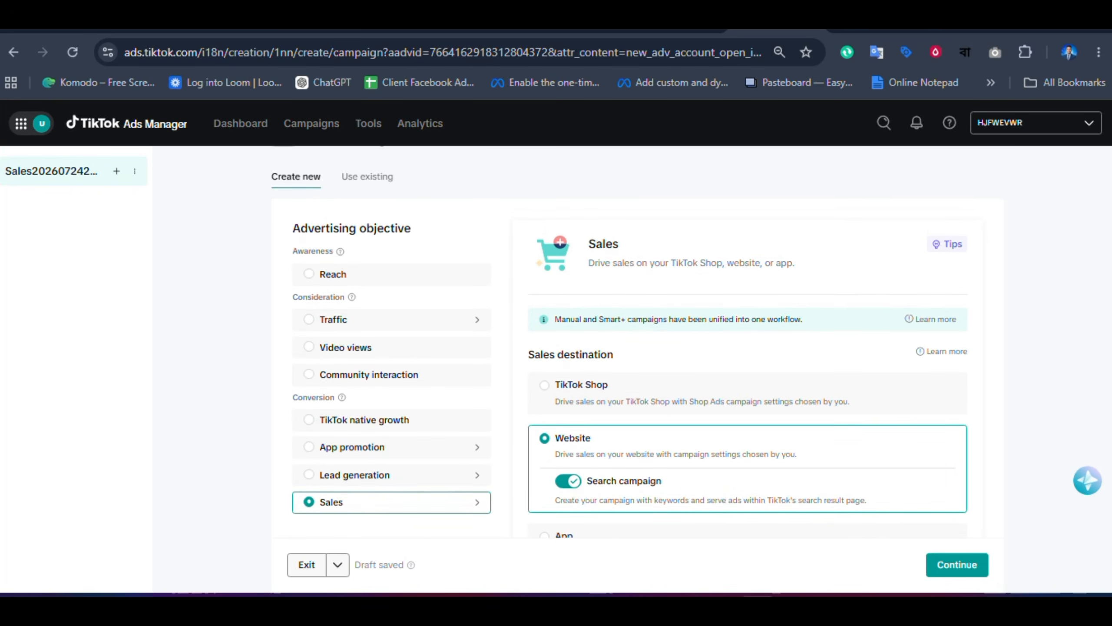
pyautogui.scroll(1, 692, 369)
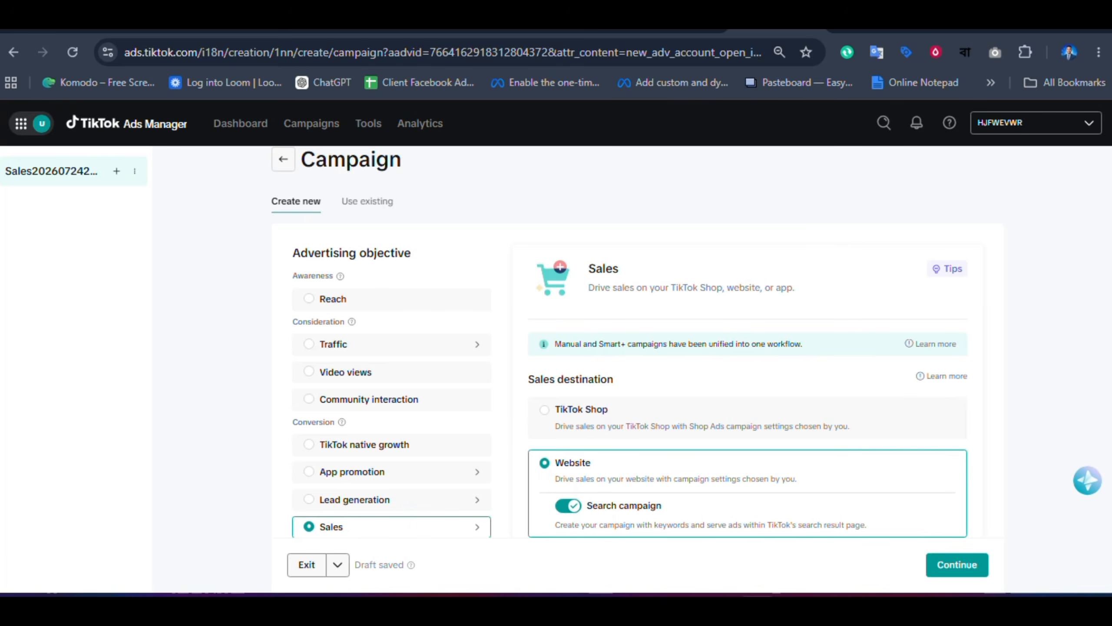
pyautogui.moveTo(359, 555)
pyautogui.scroll(-1, 747, 379)
pyautogui.scroll(1, 747, 379)
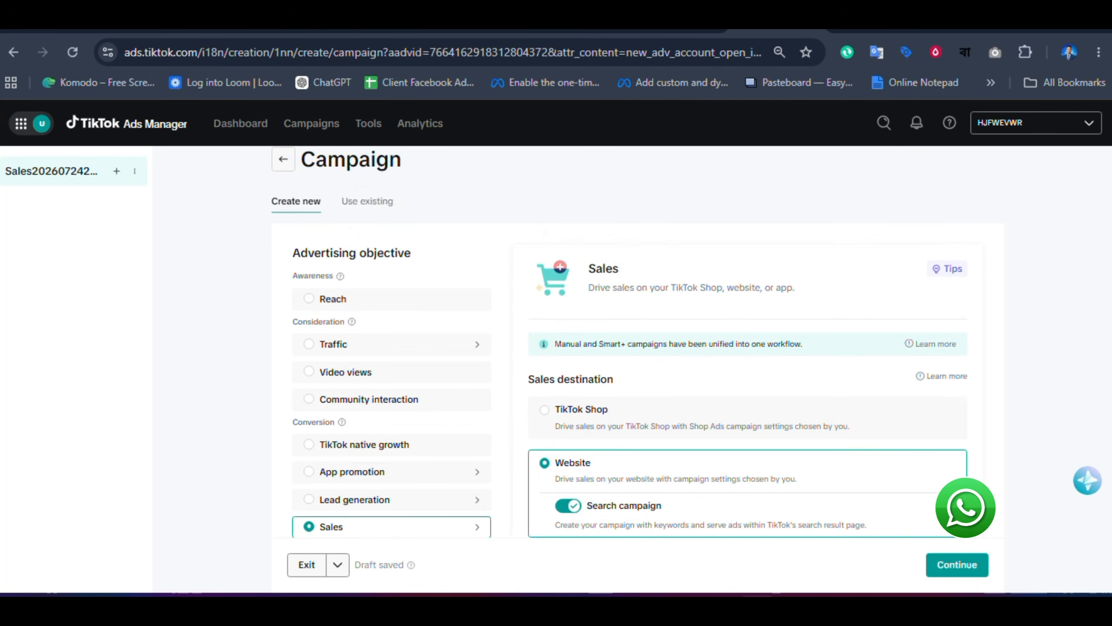
pyautogui.click(965, 565)
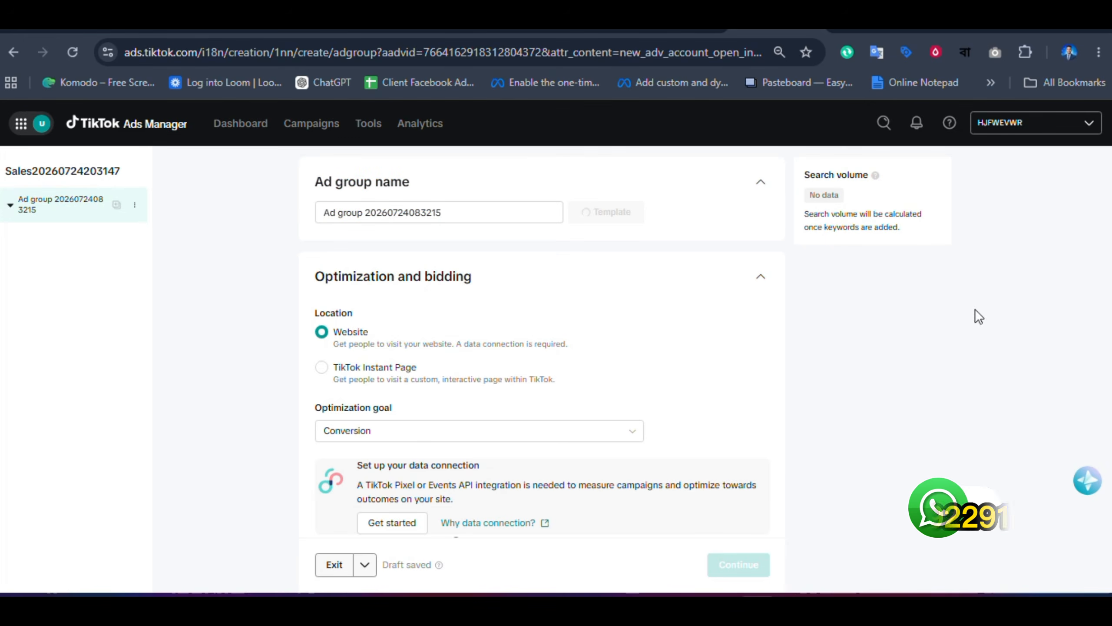
# - Collapse the ad group name section and keep Conversion as the optimization goal
pyautogui.tripleClick(427, 190)
pyautogui.click(279, 211)
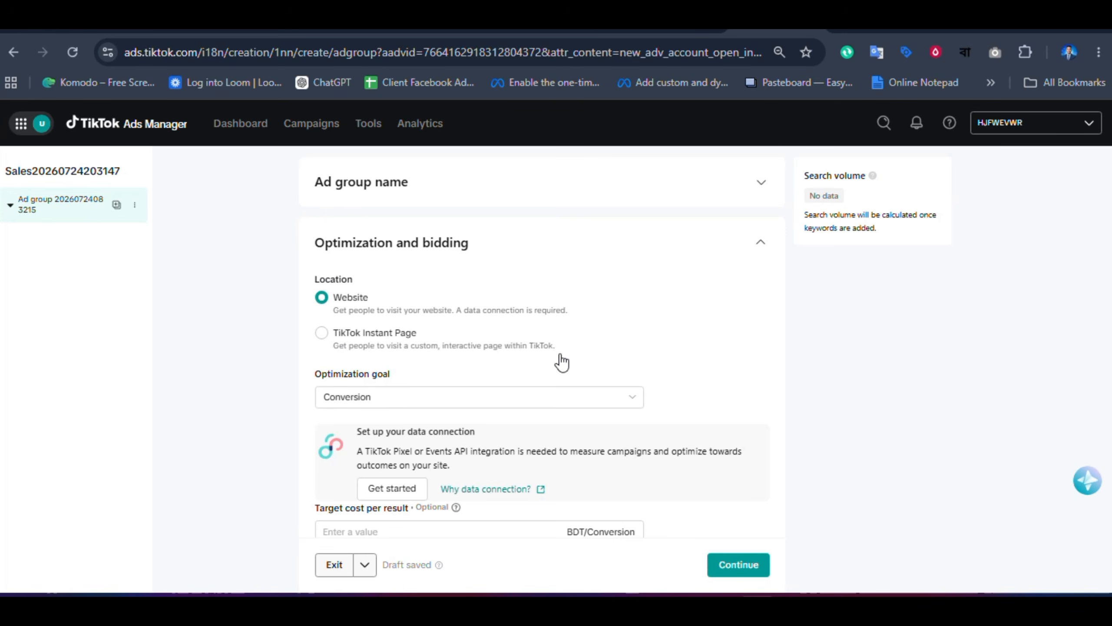
pyautogui.click(457, 400)
pyautogui.click(401, 427)
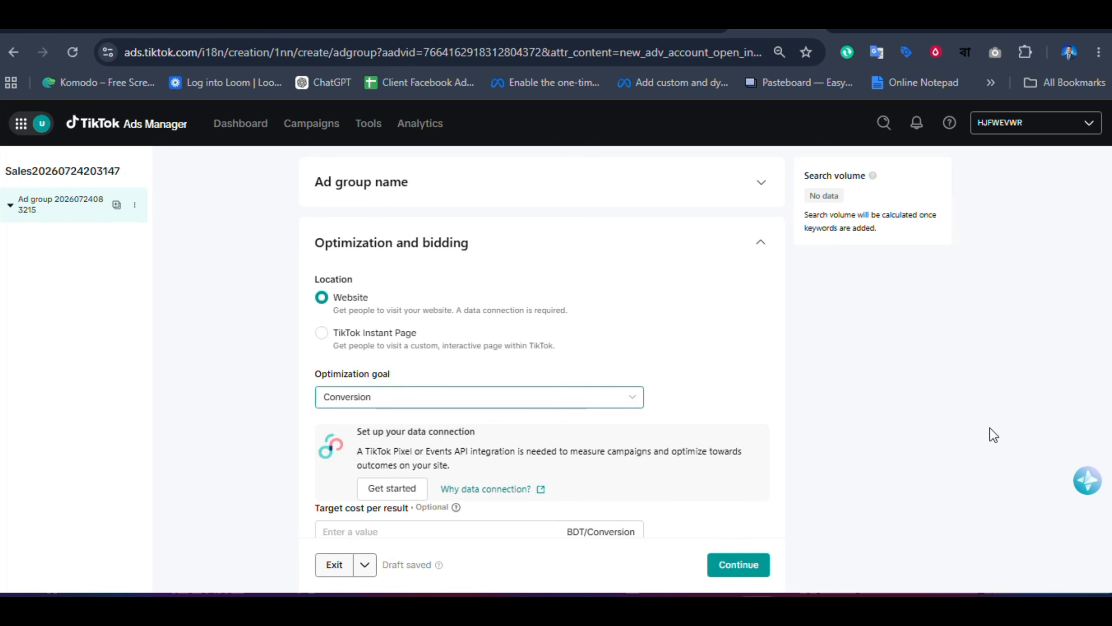
# - Expand the additional optimization and bidding options and review attribution windows, event count type, billing event and delivery type
pyautogui.scroll(-3, 541, 342)
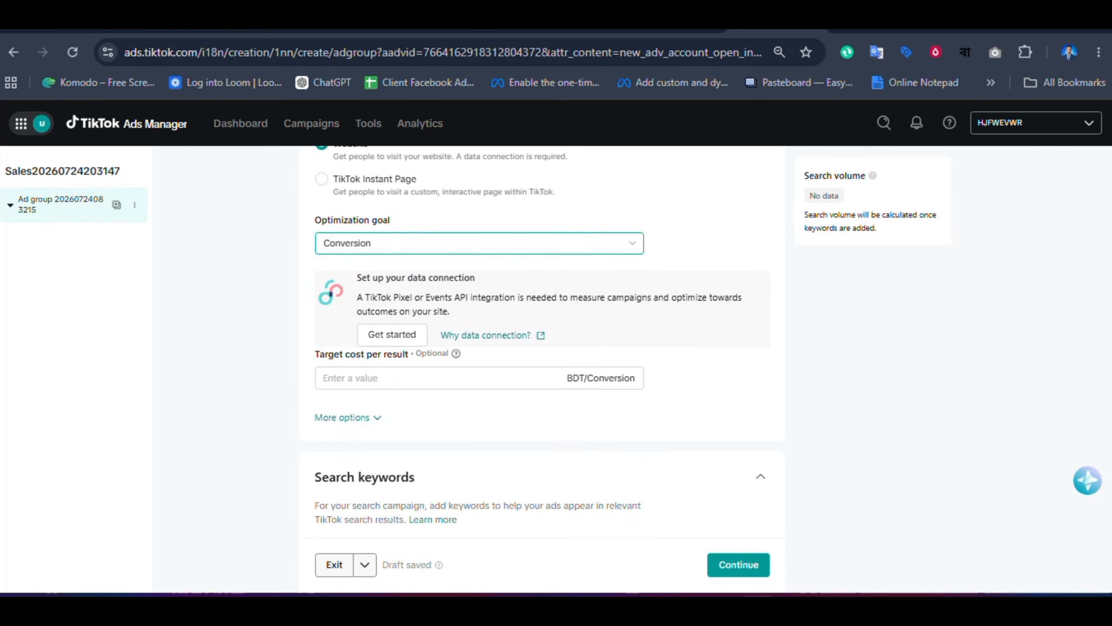
pyautogui.click(376, 418)
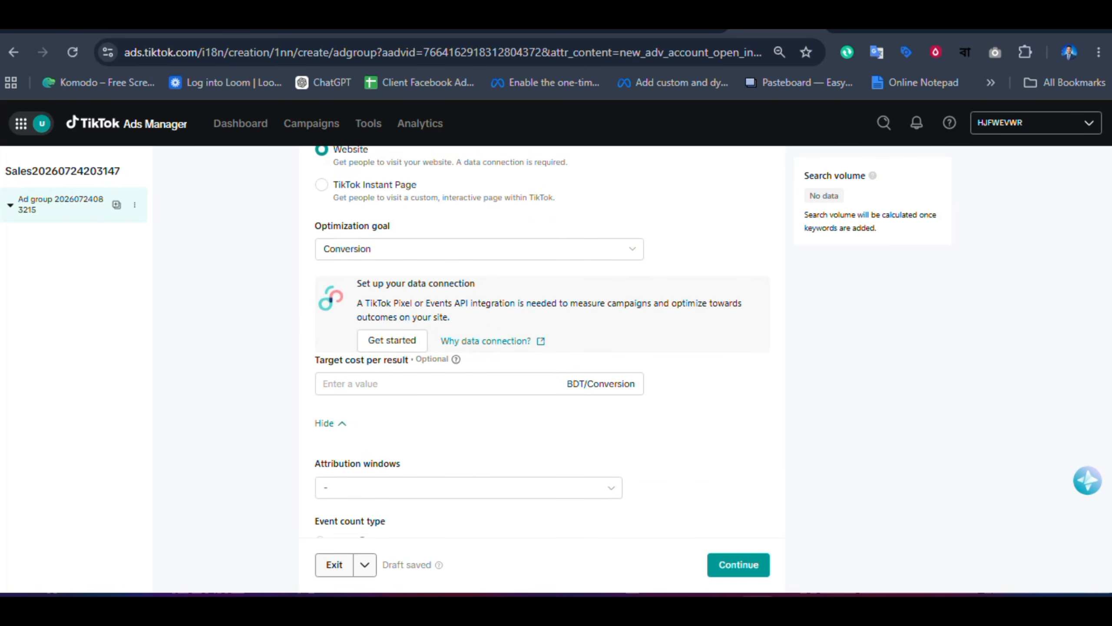
pyautogui.scroll(-4, 528, 337)
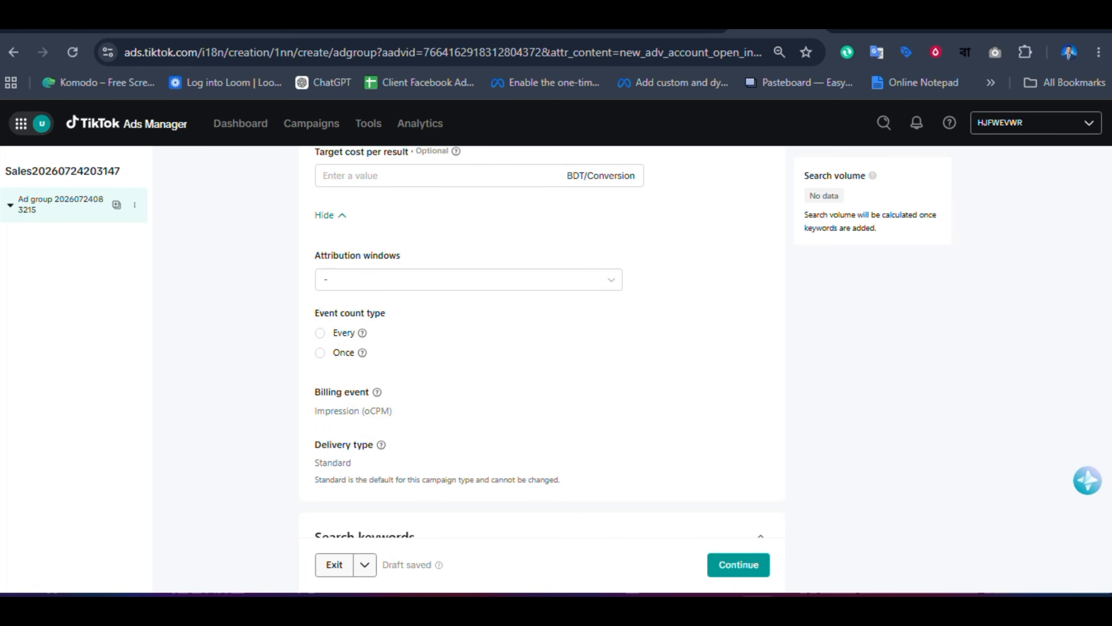
pyautogui.scroll(-6, 542, 368)
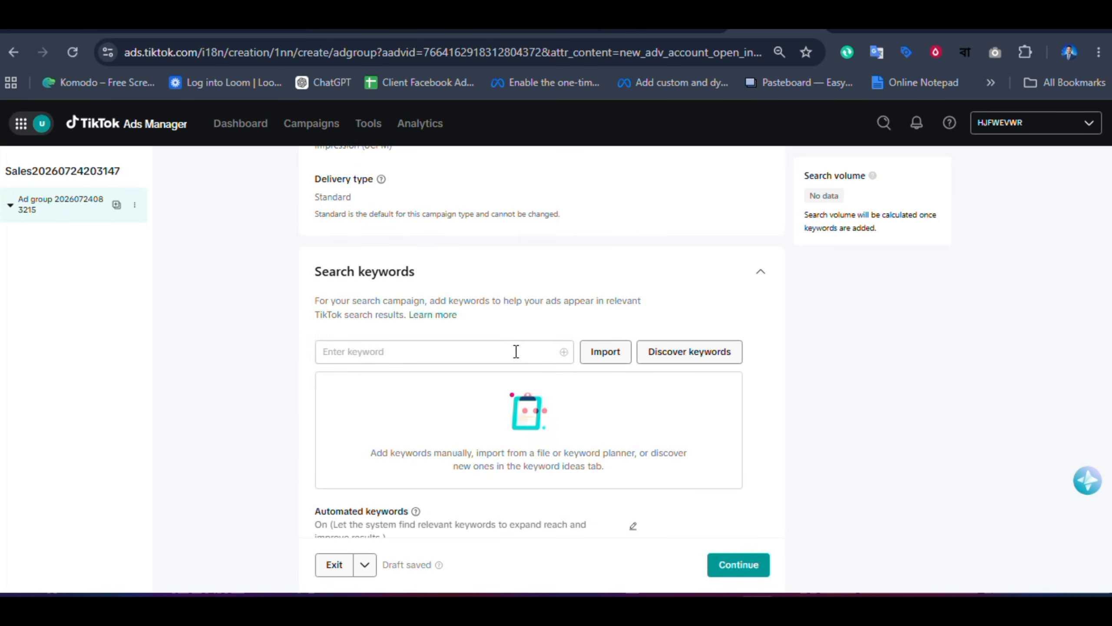
# - Set the ad group's daily budget to 400 BDT and read the spending note beneath it
pyautogui.scroll(-7, 1109, 314)
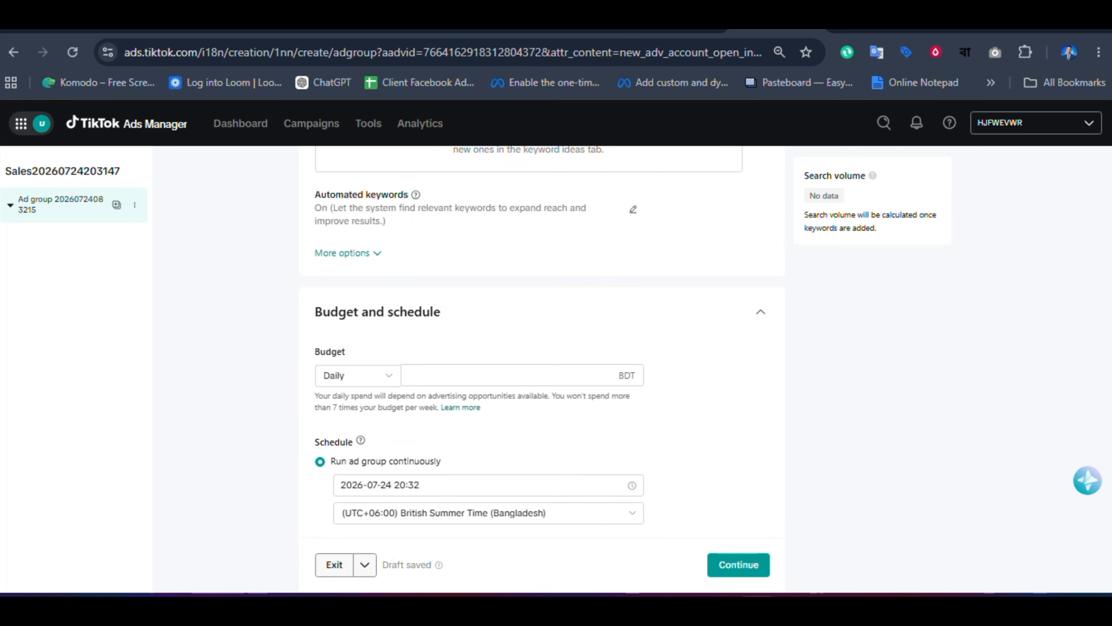
pyautogui.click(446, 373)
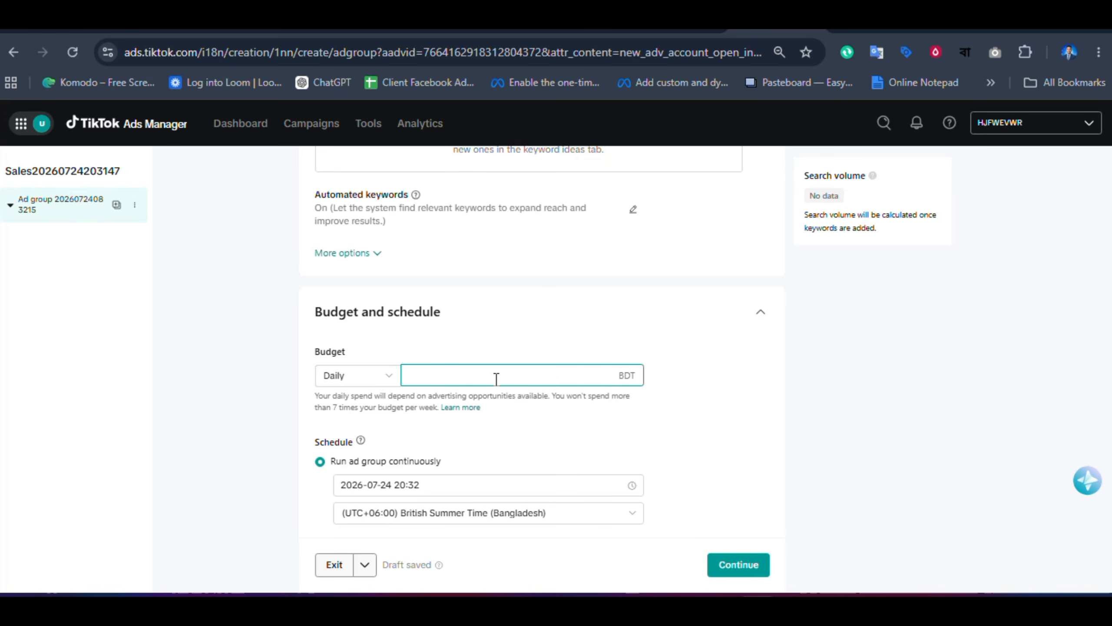
pyautogui.write('400')
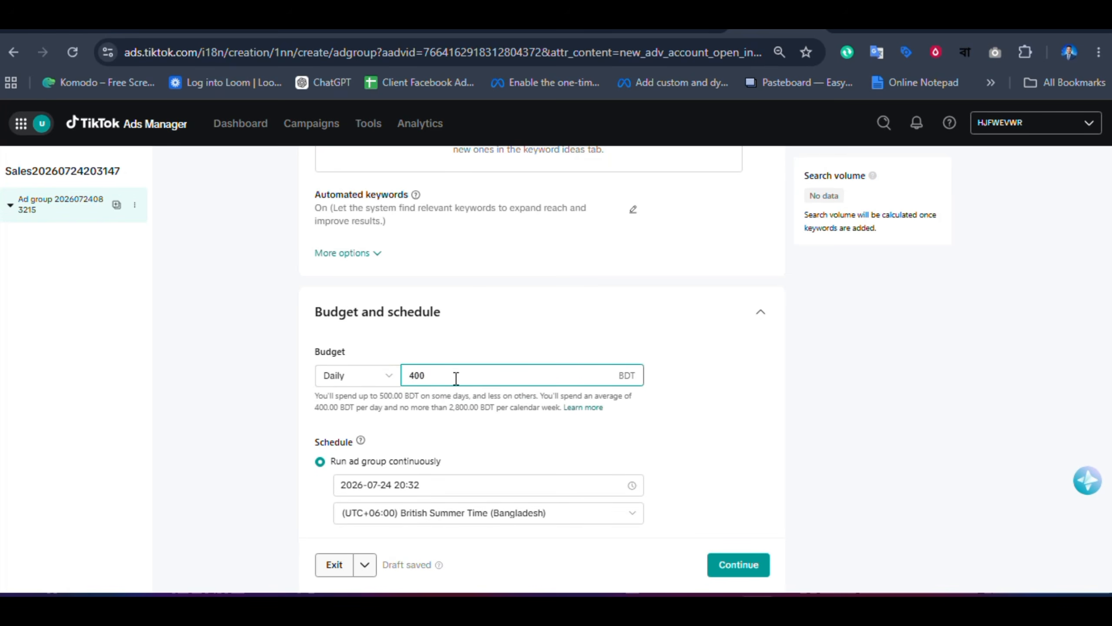
pyautogui.moveTo(352, 412); pyautogui.dragTo(537, 431)
pyautogui.click(539, 431)
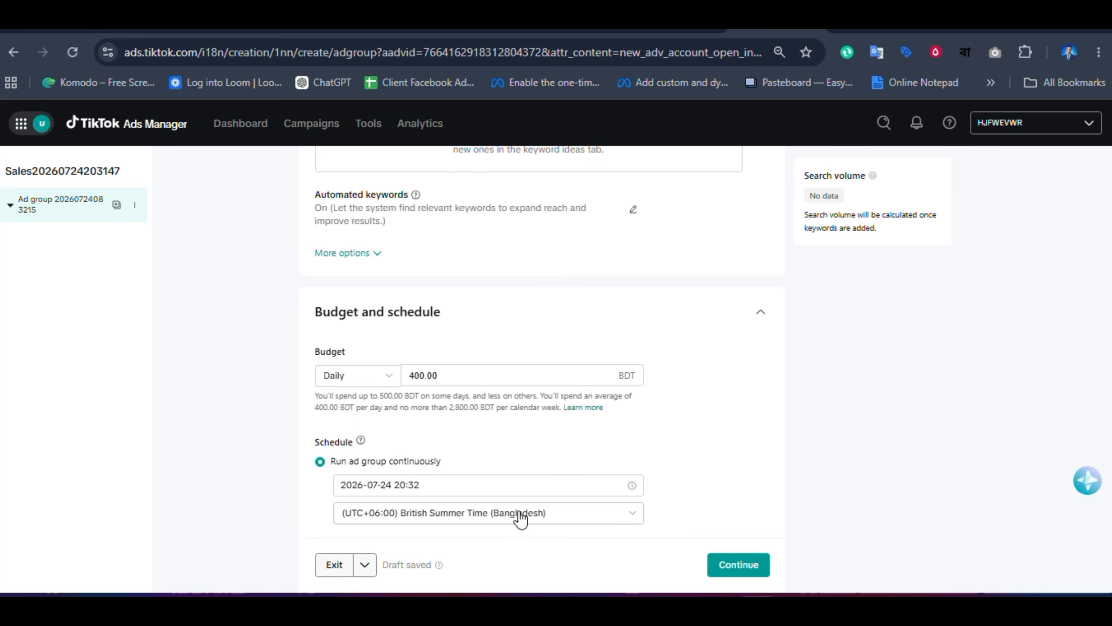
# - Open the gender targeting choices with All selected, review the remaining audience and placement settings, and try to continue
pyautogui.scroll(-8, 545, 340)
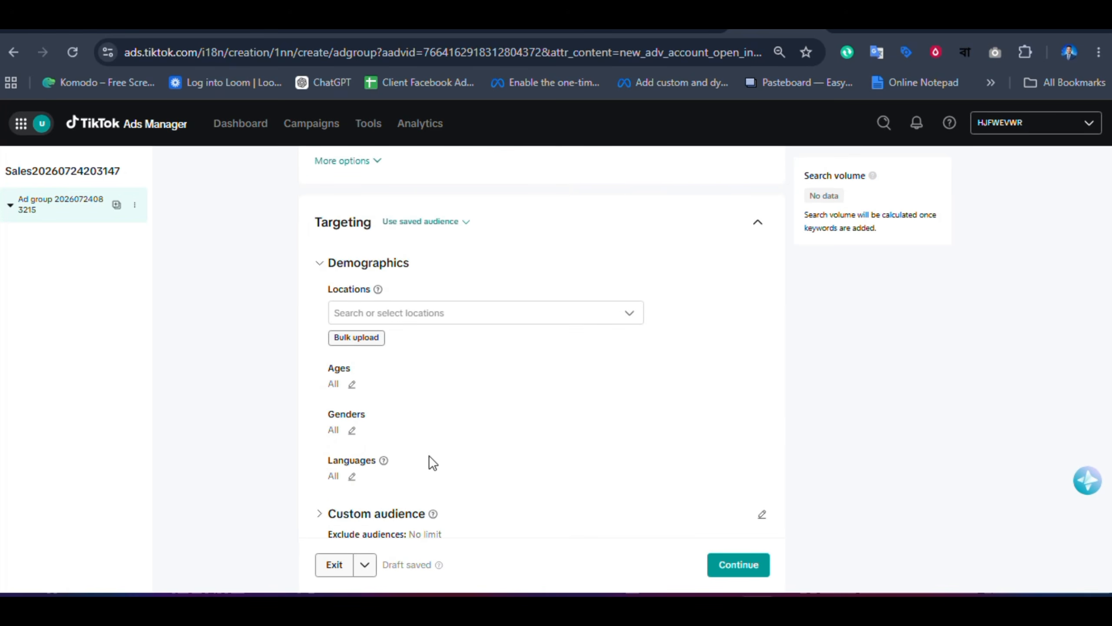
pyautogui.click(353, 431)
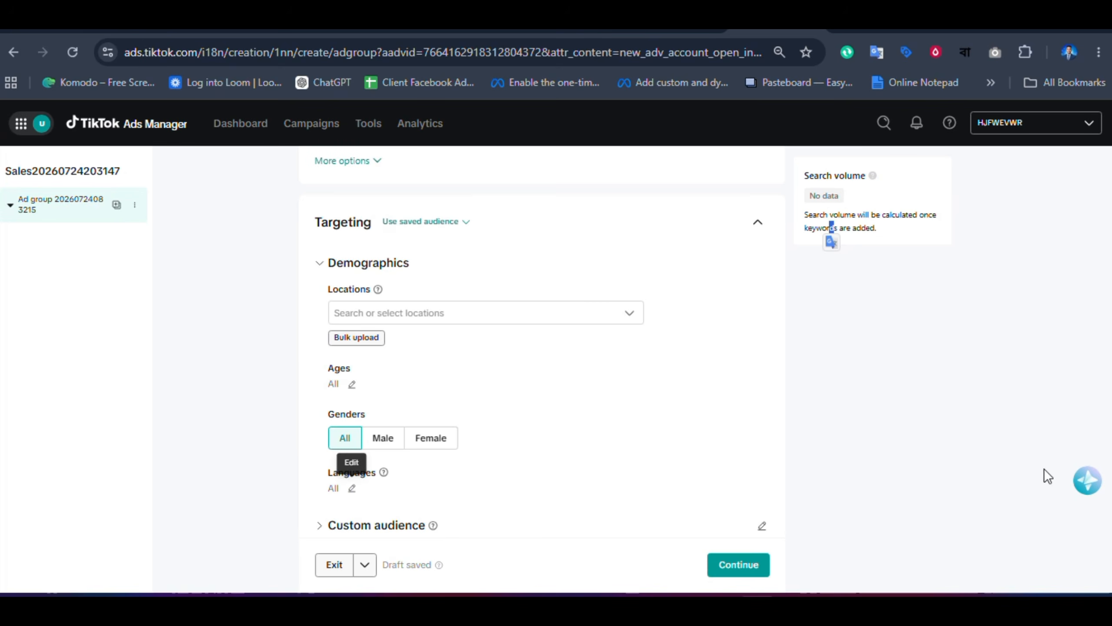
pyautogui.scroll(-4, 1045, 472)
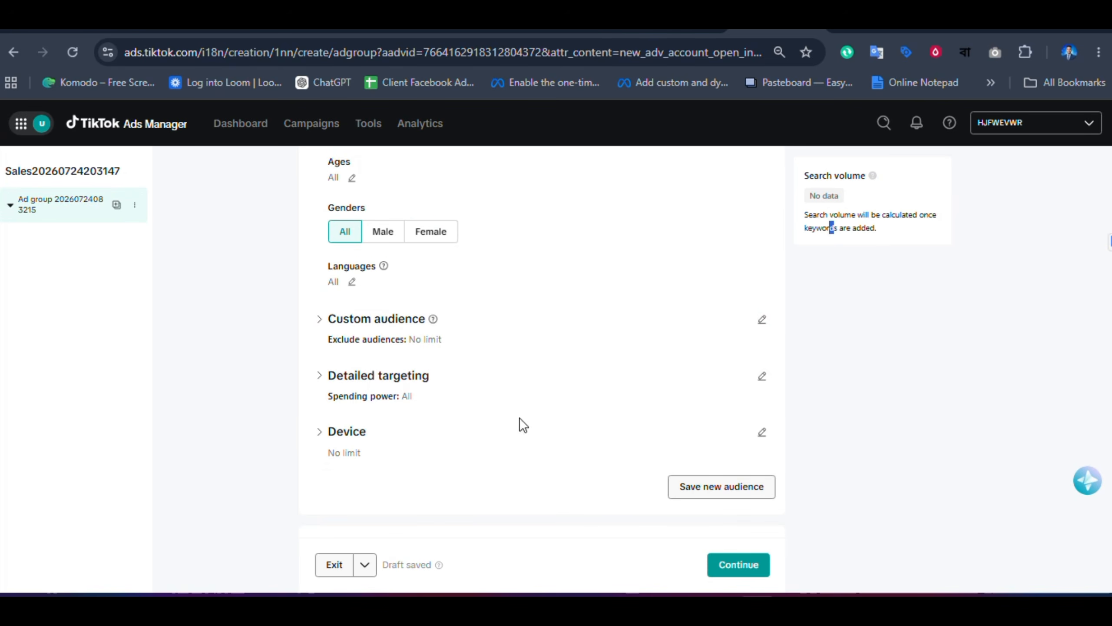
pyautogui.scroll(-2, 542, 369)
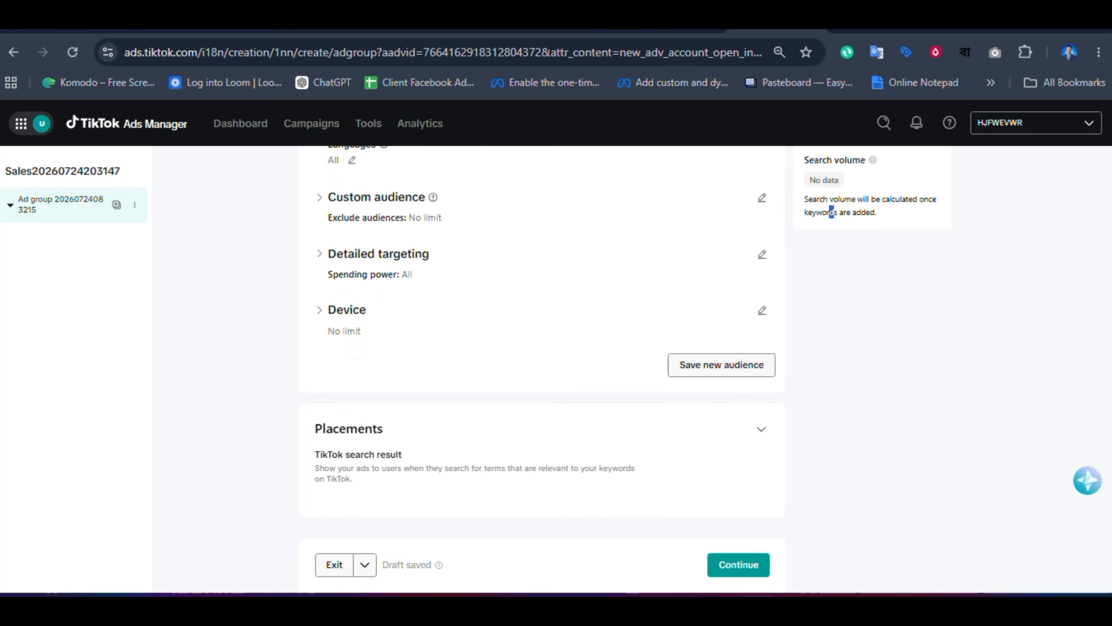
pyautogui.click(733, 570)
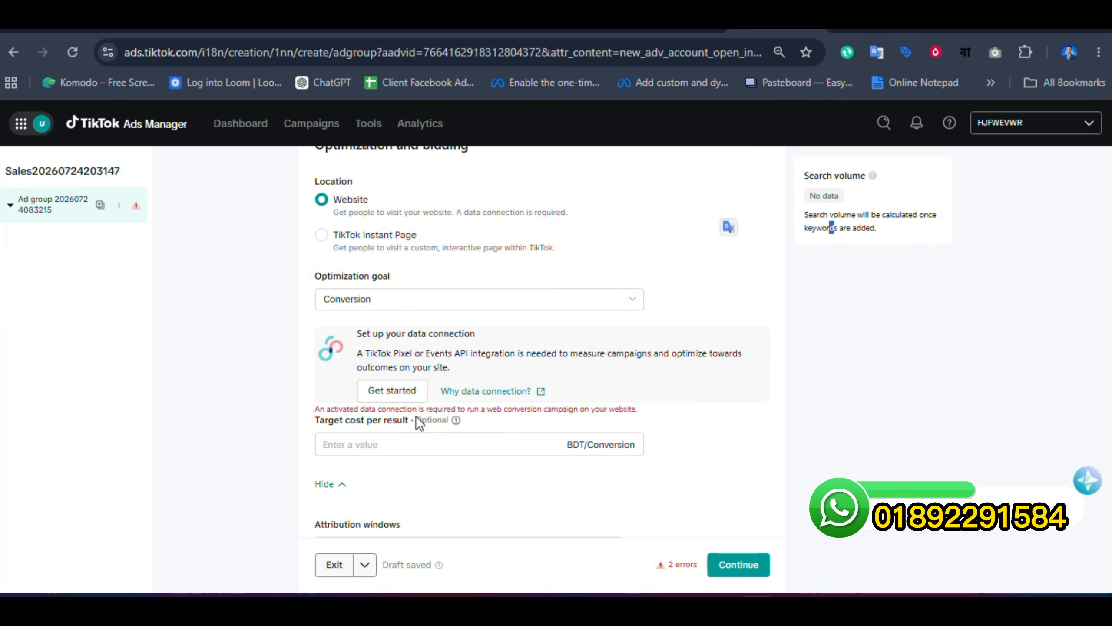
# - Examine the ad group form from optimization and bidding through targeting for fields flagged with errors
pyautogui.moveTo(360, 347); pyautogui.dragTo(483, 375)
pyautogui.click(810, 391)
pyautogui.scroll(-6, 1085, 422)
pyautogui.scroll(5, 542, 350)
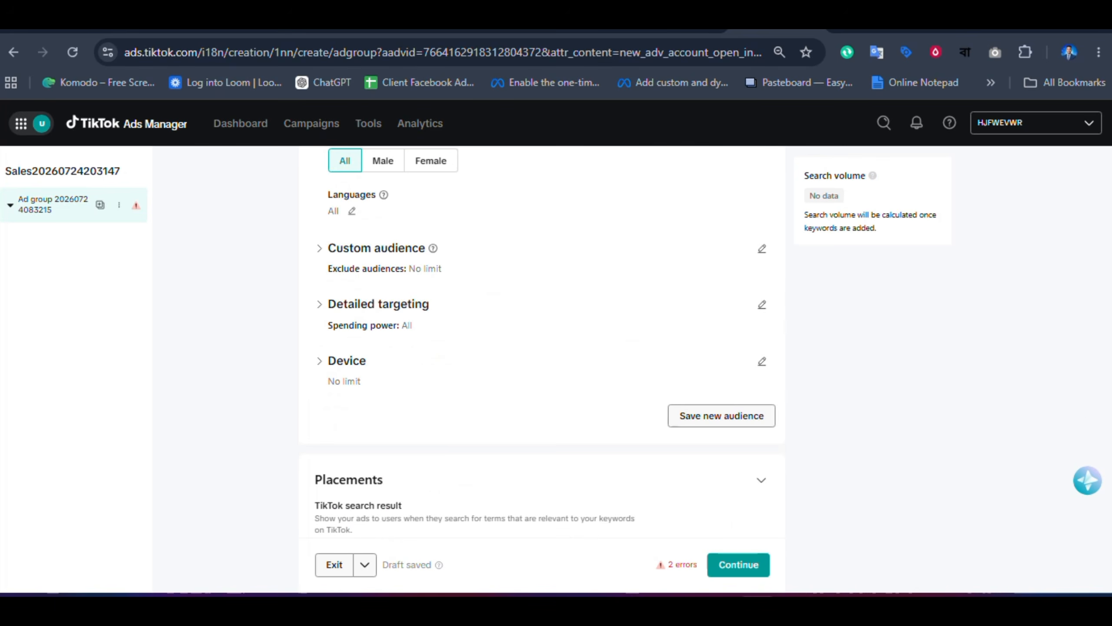
pyautogui.scroll(3, 1107, 448)
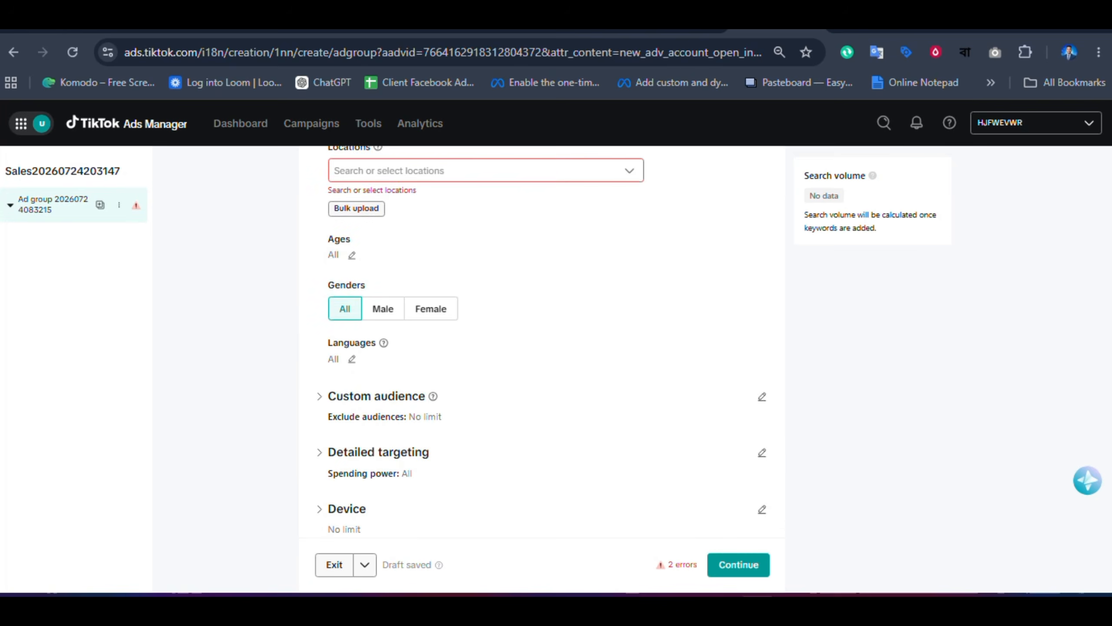
pyautogui.scroll(-10, 1107, 447)
pyautogui.scroll(5, 1107, 447)
pyautogui.scroll(10, 542, 351)
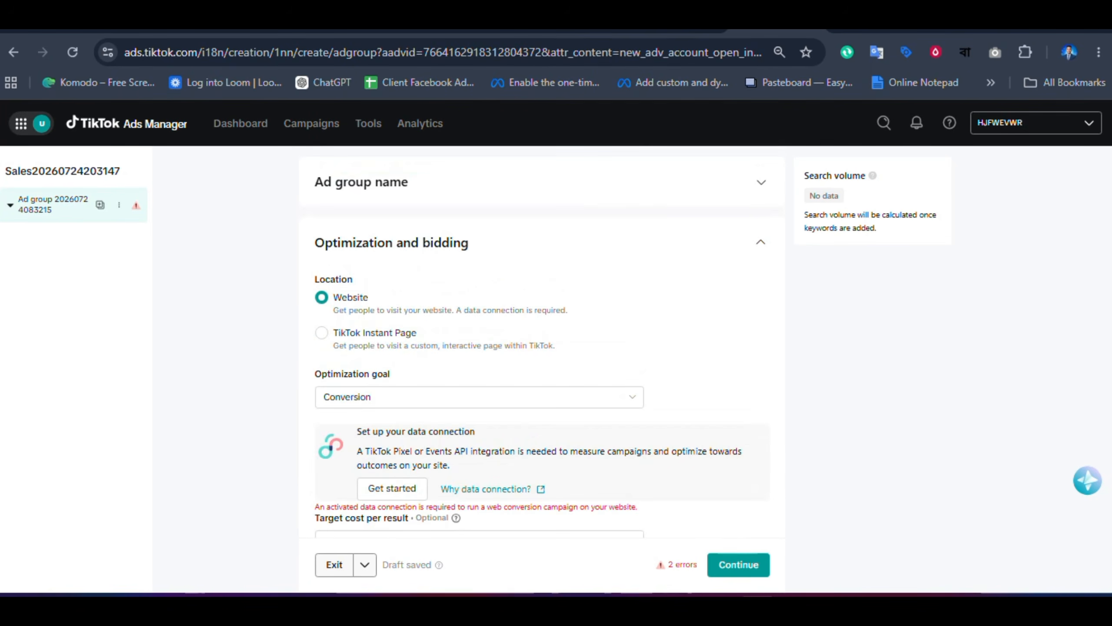
pyautogui.scroll(-10, 542, 351)
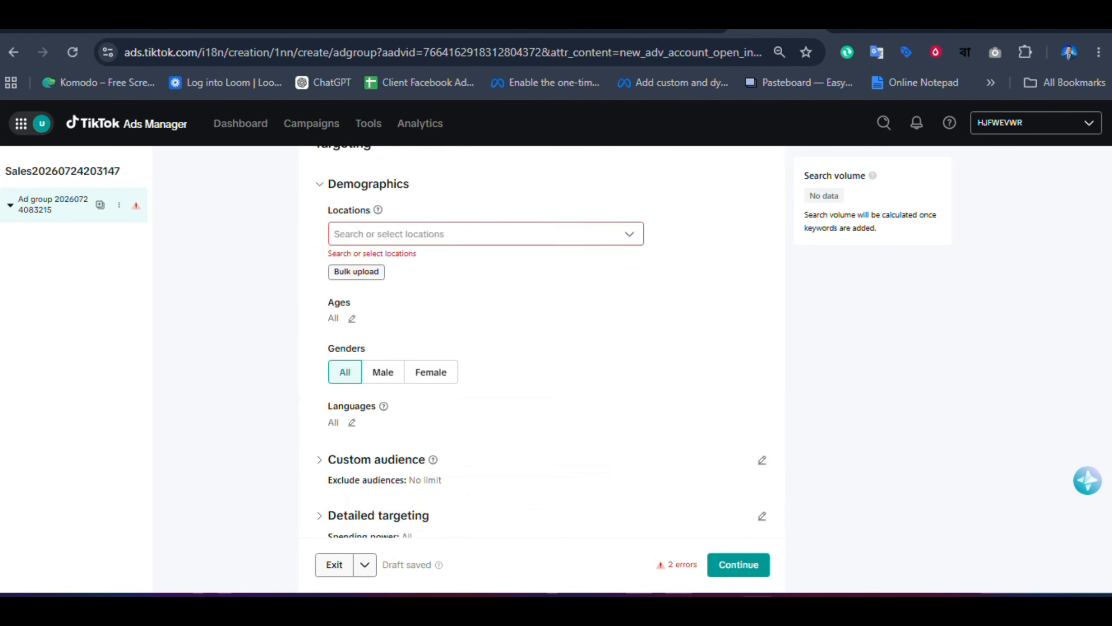
pyautogui.scroll(10, 542, 351)
pyautogui.scroll(-10, 542, 351)
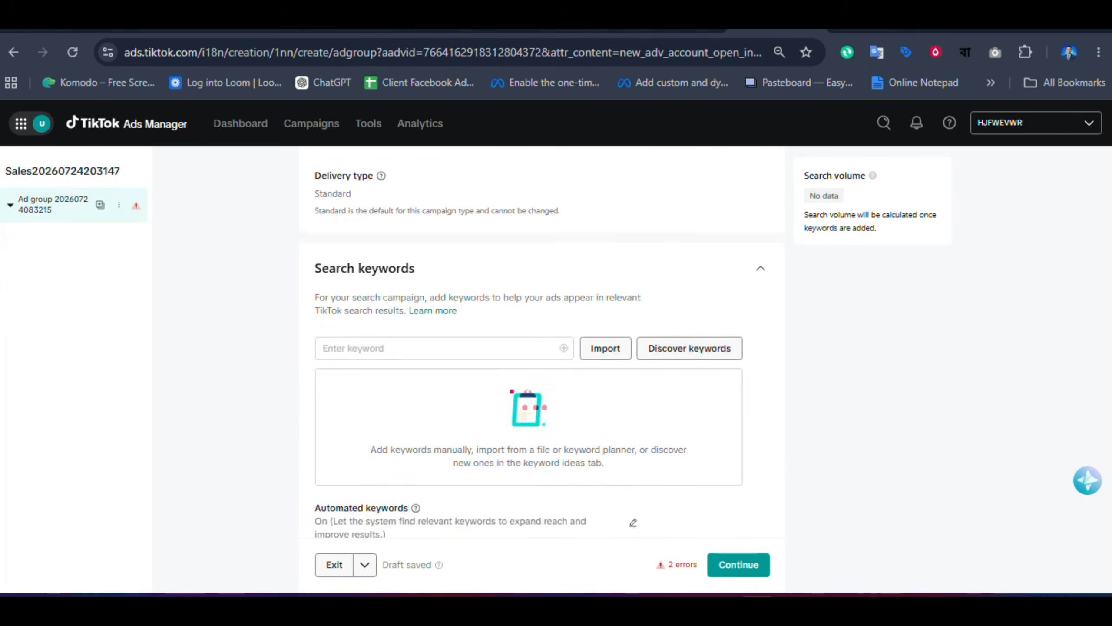
pyautogui.scroll(10, 665, 381)
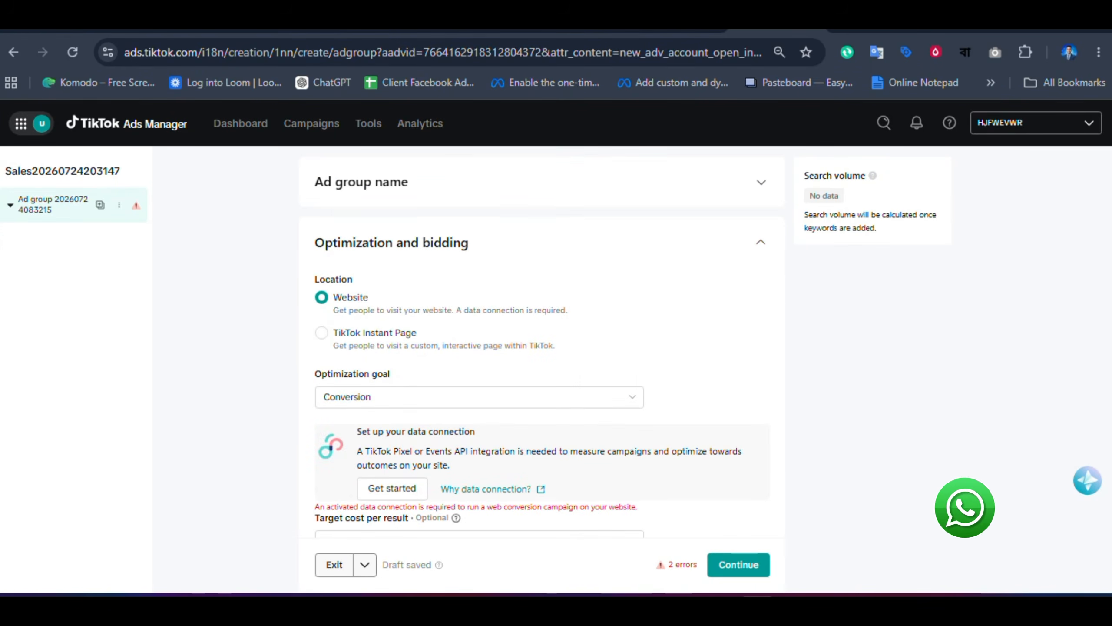